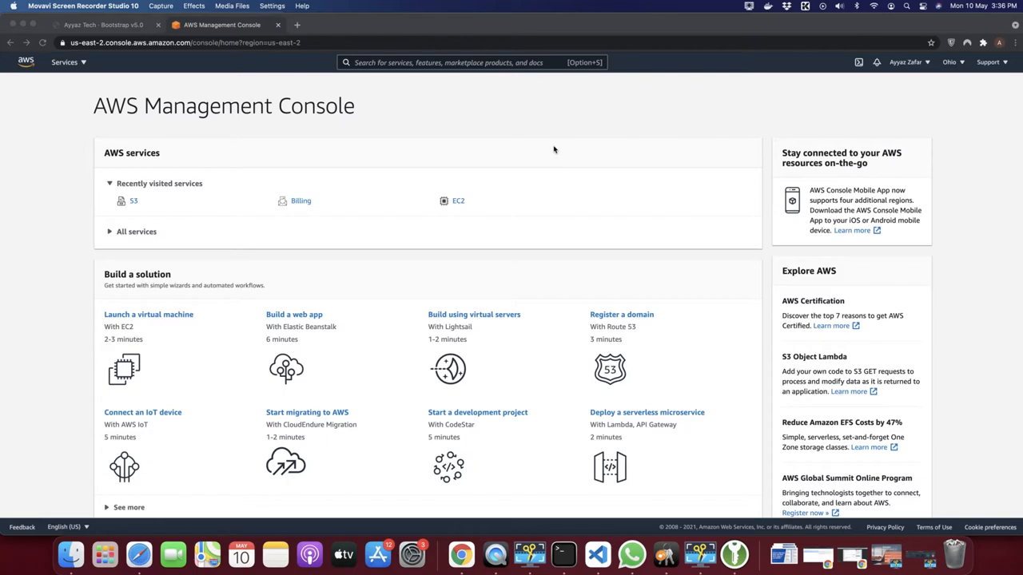
Step: Preview the local Ayyaz Tech Bootstrap pricing page in the browser
left_click(96, 29)
scroll(297, 262, "down", 5)
scroll(296, 262, "up", 5)
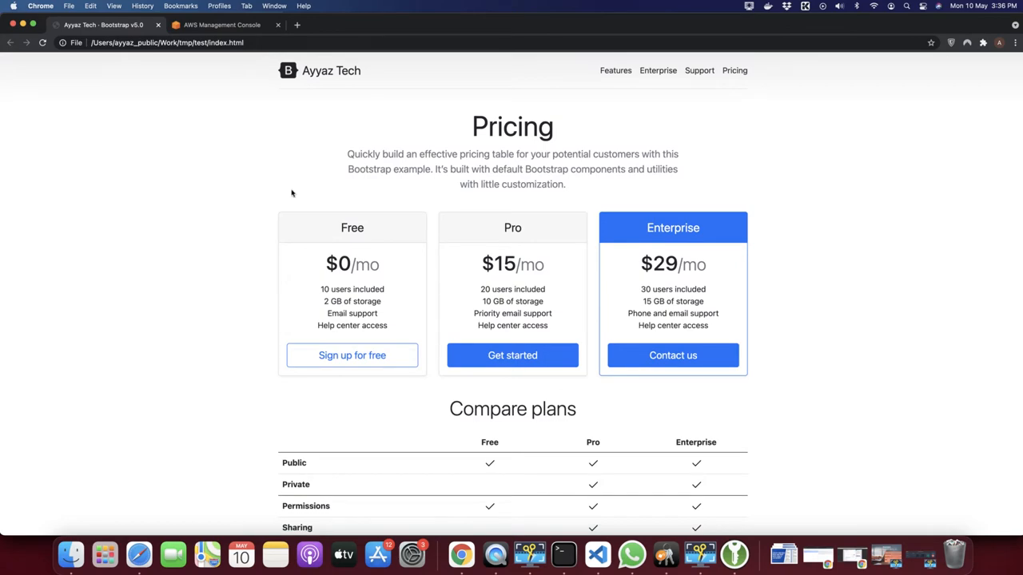
scroll(519, 288, "down", 3)
scroll(571, 344, "up", 3)
left_click(598, 554)
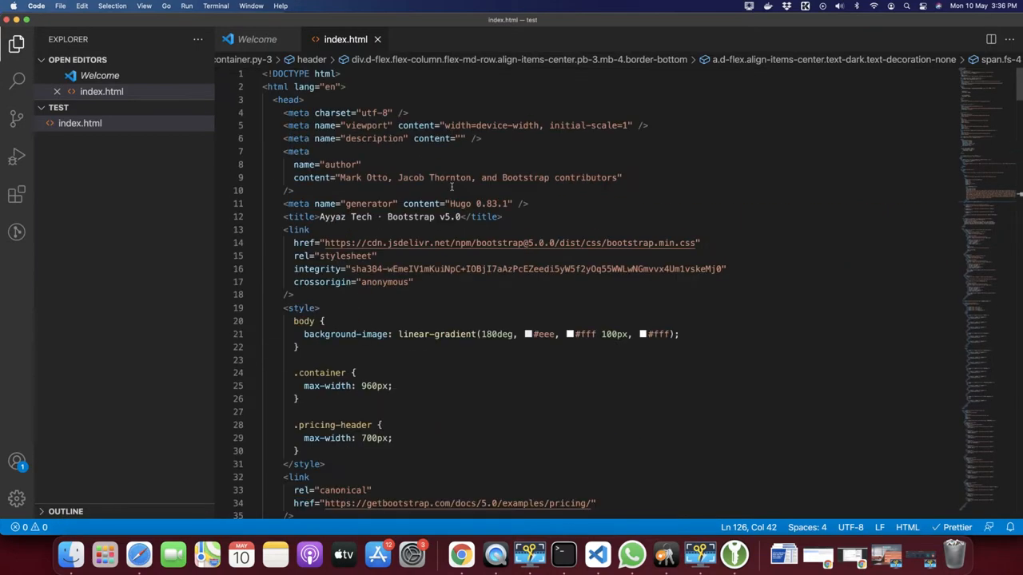
left_click(89, 152)
left_click(402, 154)
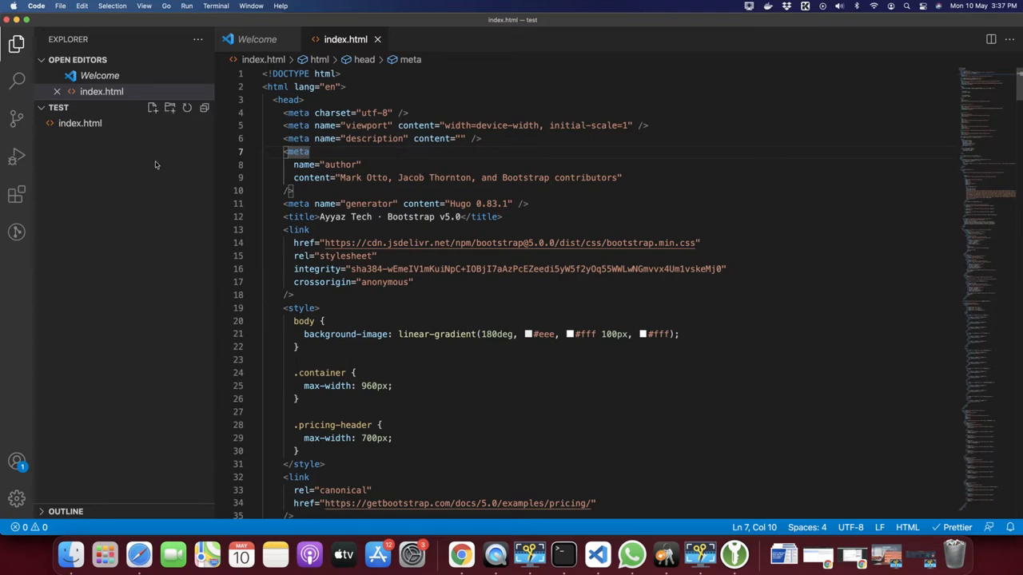
key("super+Tab")
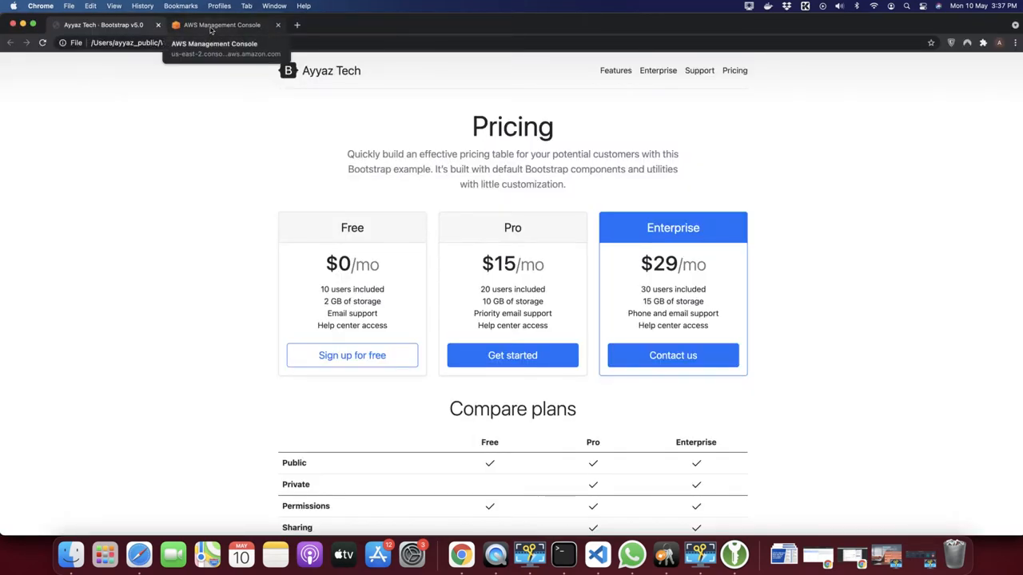
Step: Search the console for s3 and open the S3 service, listing the ayyaztech bucket
left_click(212, 29)
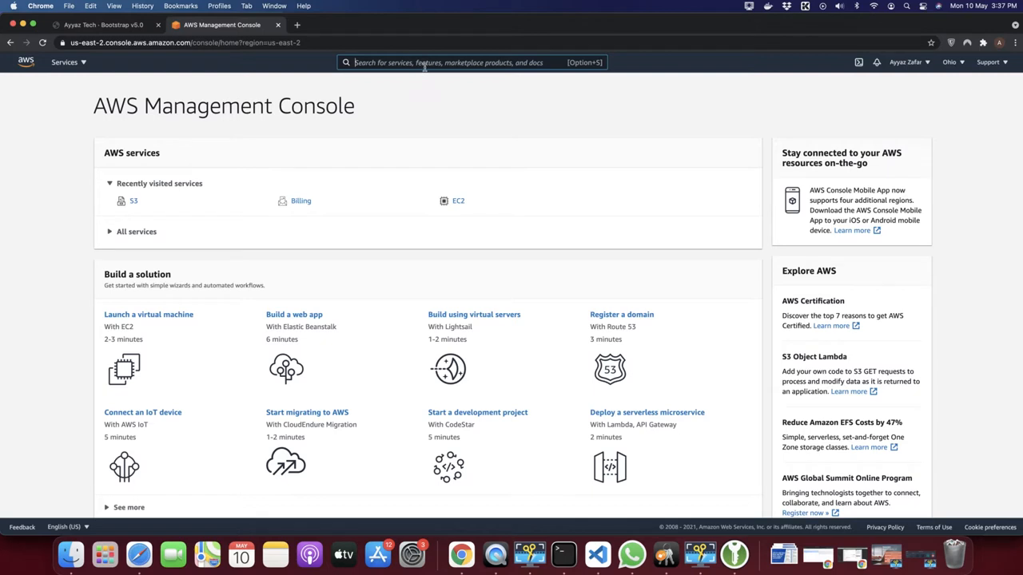
type("s")
key("BackSpace")
type("s3")
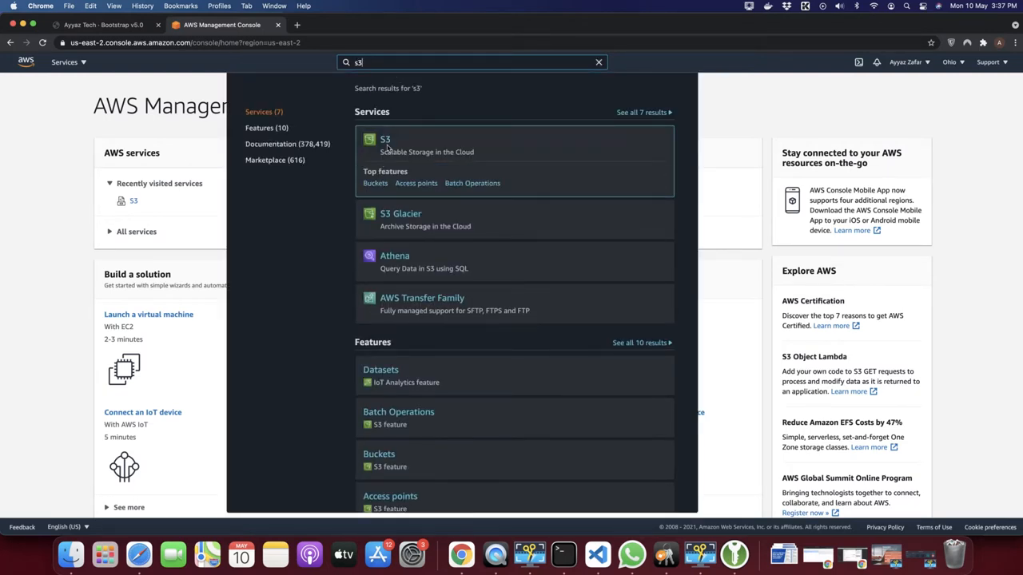
left_click(385, 140)
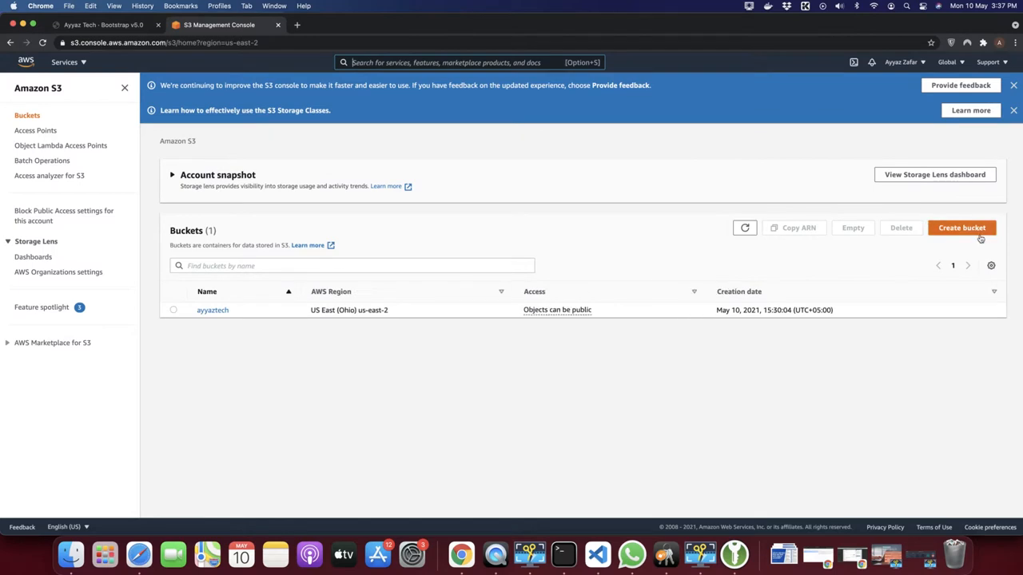
Step: Start a new bucket named demo in US East (Ohio), which is rejected
left_click(172, 311)
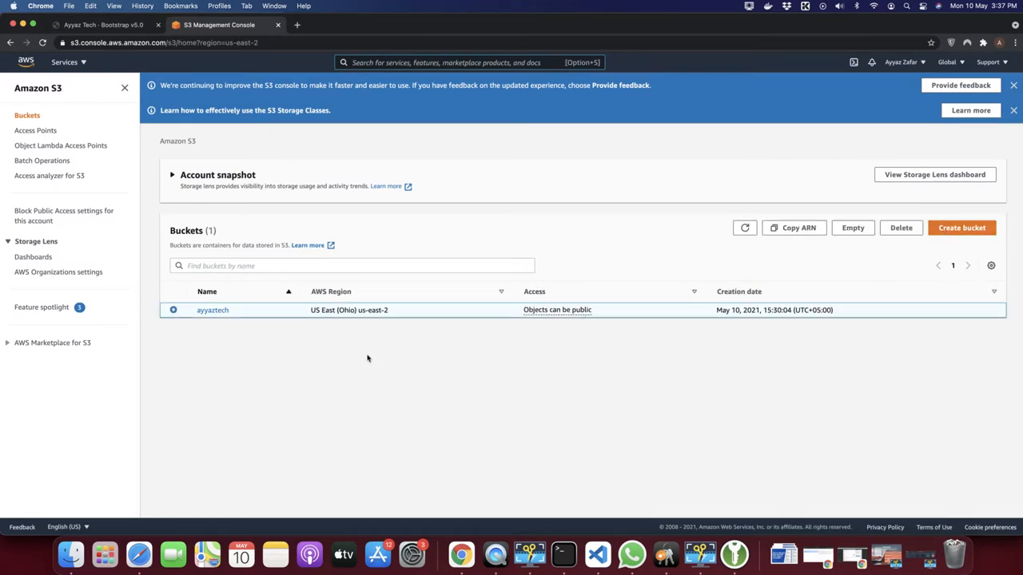
left_click(959, 230)
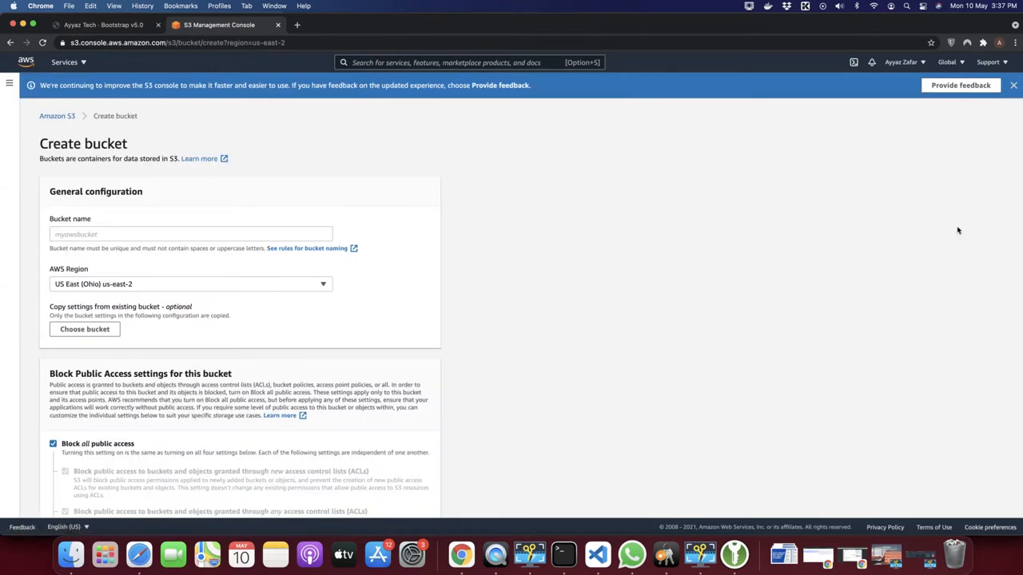
left_click(96, 233)
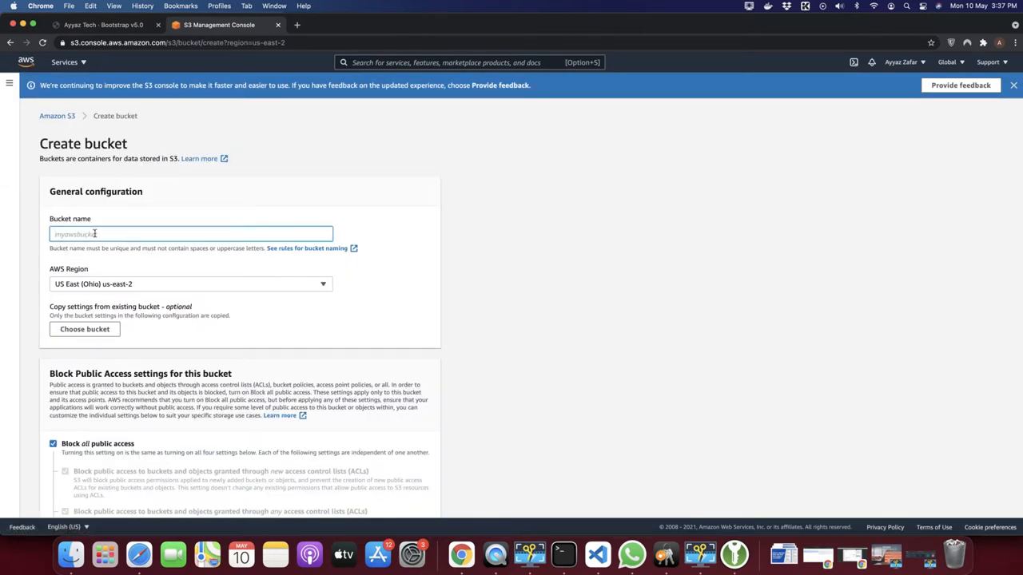
type("demo")
left_click(446, 311)
scroll(446, 311, "down", 1)
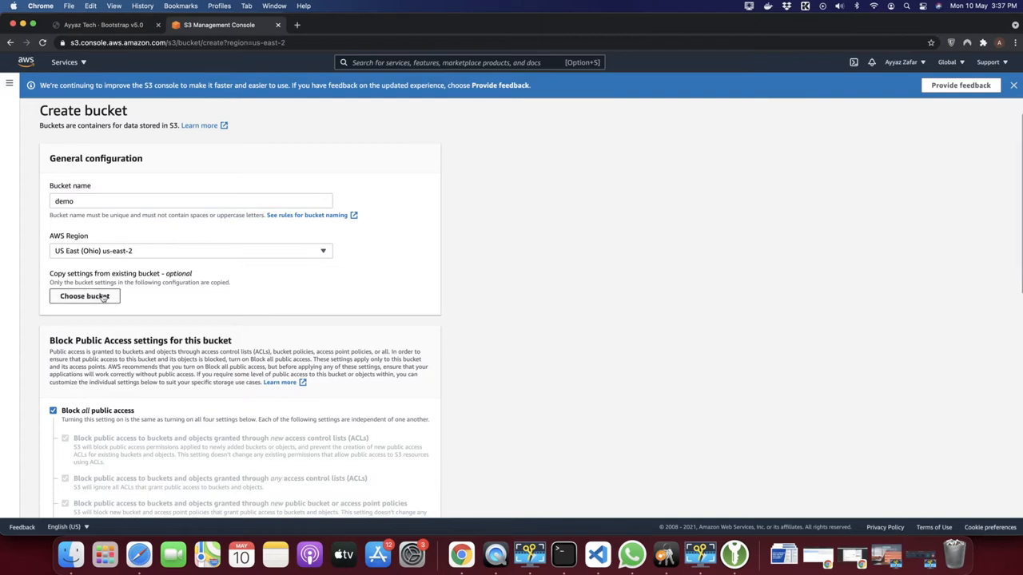
scroll(103, 297, "down", 1)
left_click(163, 221)
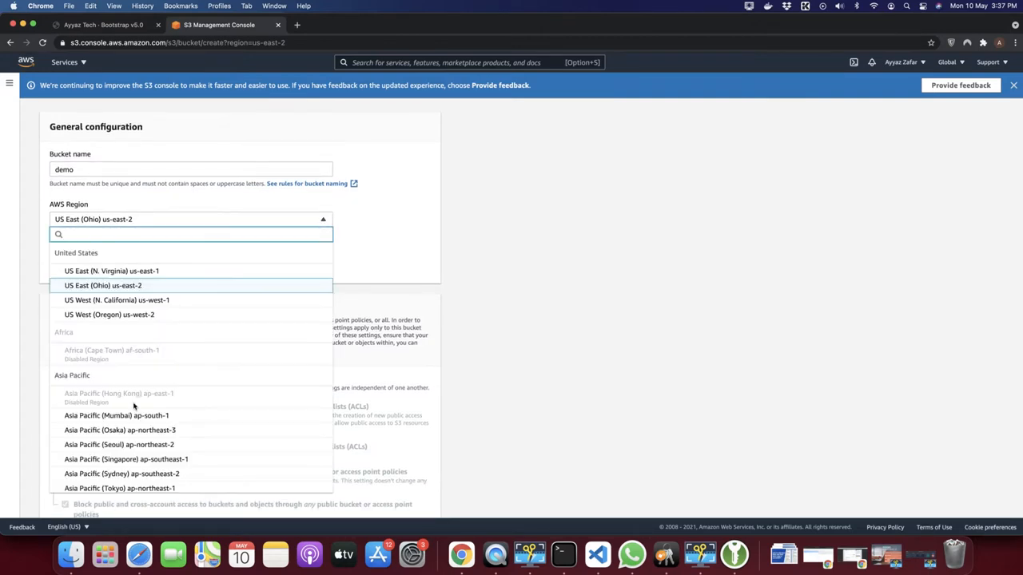
scroll(134, 406, "down", 5)
scroll(133, 406, "up", 5)
left_click(652, 229)
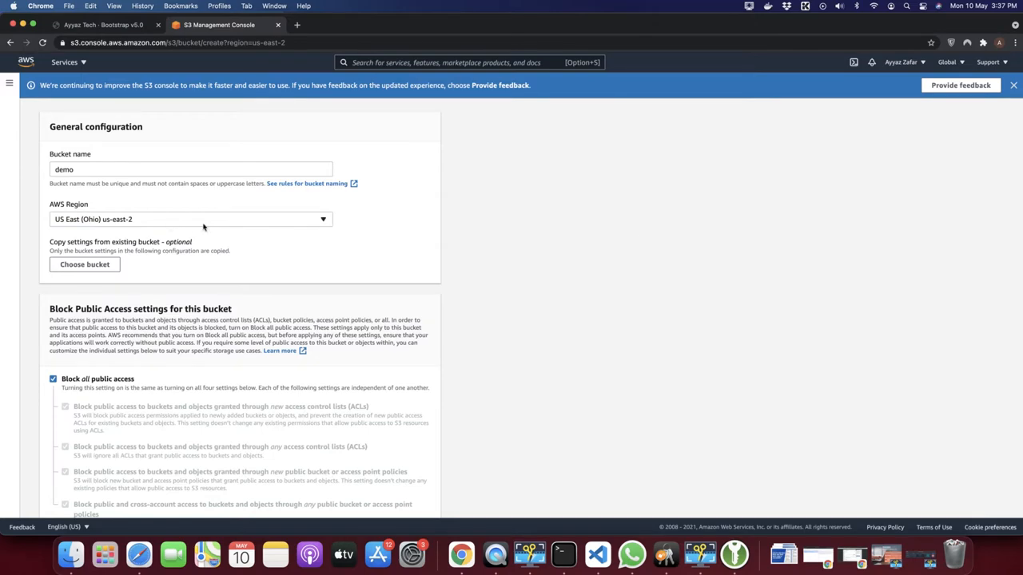
scroll(315, 304, "down", 4)
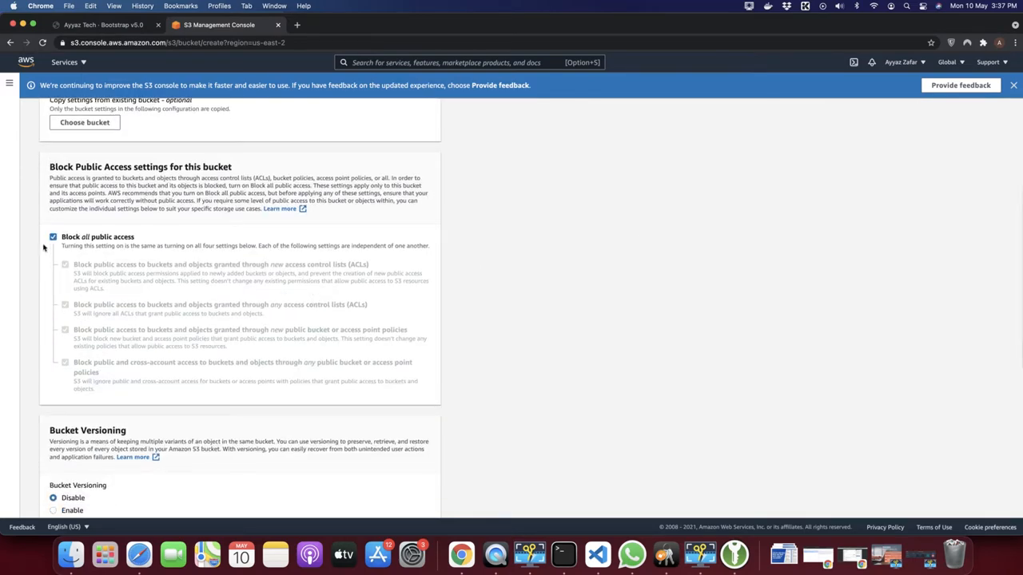
scroll(240, 310, "down", 3)
scroll(241, 311, "down", 3)
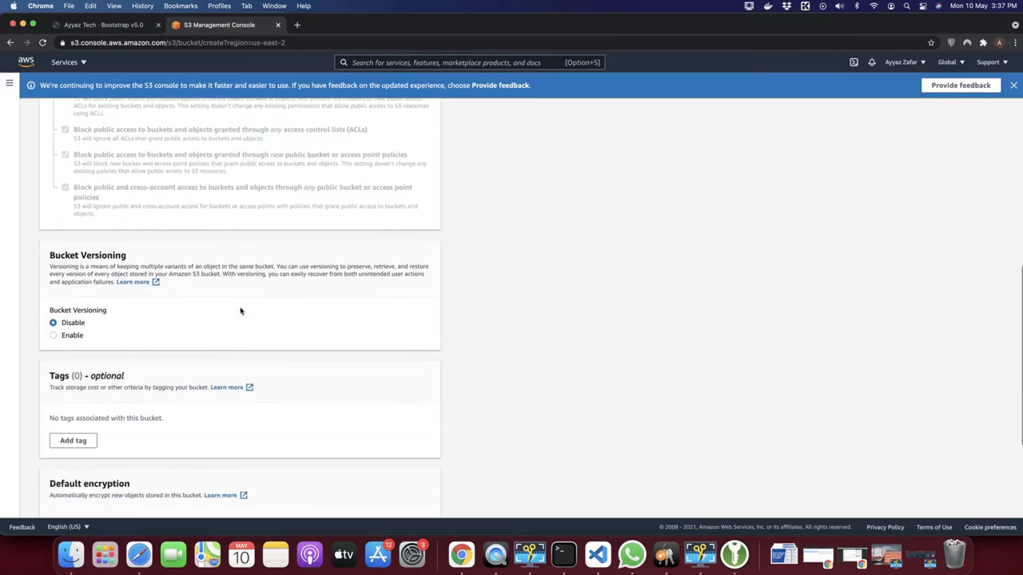
scroll(241, 311, "down", 1)
scroll(240, 311, "down", 2)
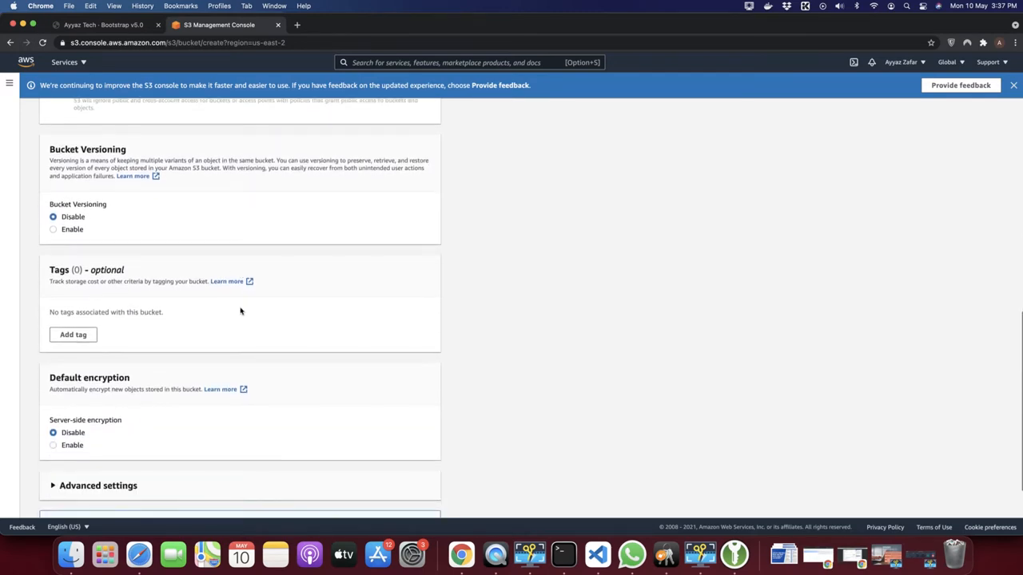
scroll(241, 311, "down", 2)
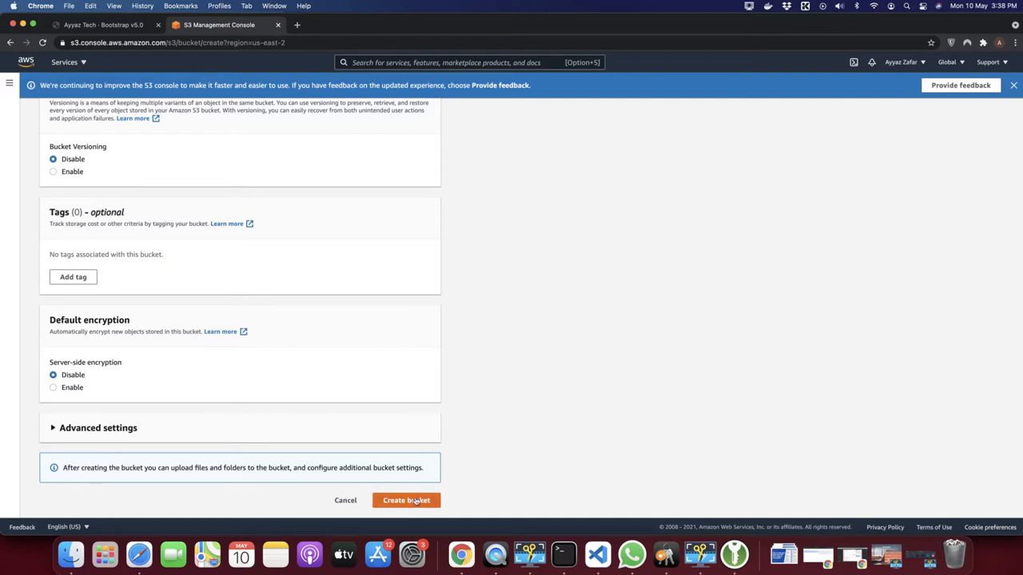
left_click(410, 502)
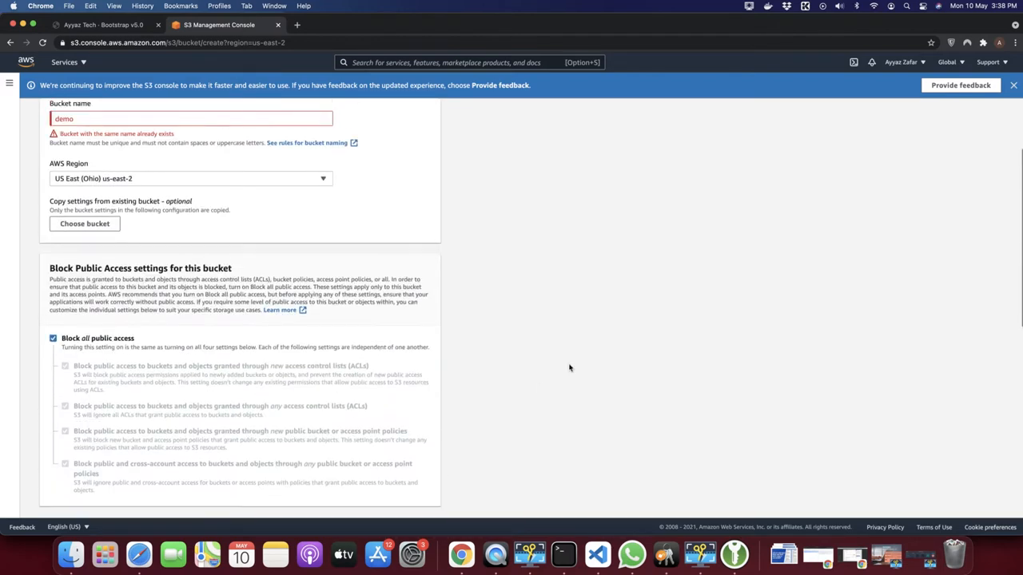
Step: Rename the bucket to ayyazdemo and create it
left_click(98, 192)
key("BackSpace")
key("BackSpace")
key("BackSpace")
type("ayyaz")
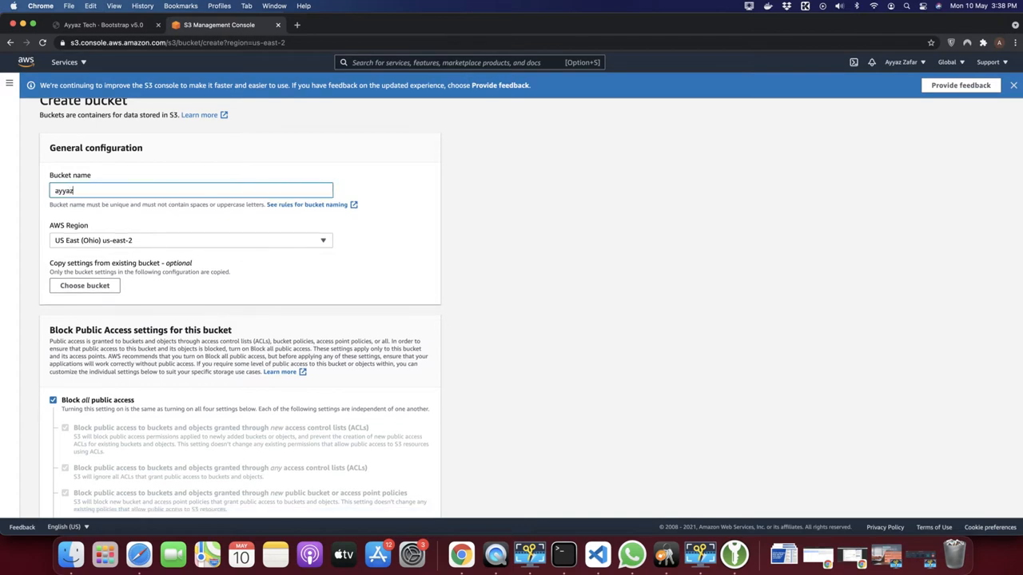
type("demo")
left_click(446, 232)
scroll(504, 242, "down", 10)
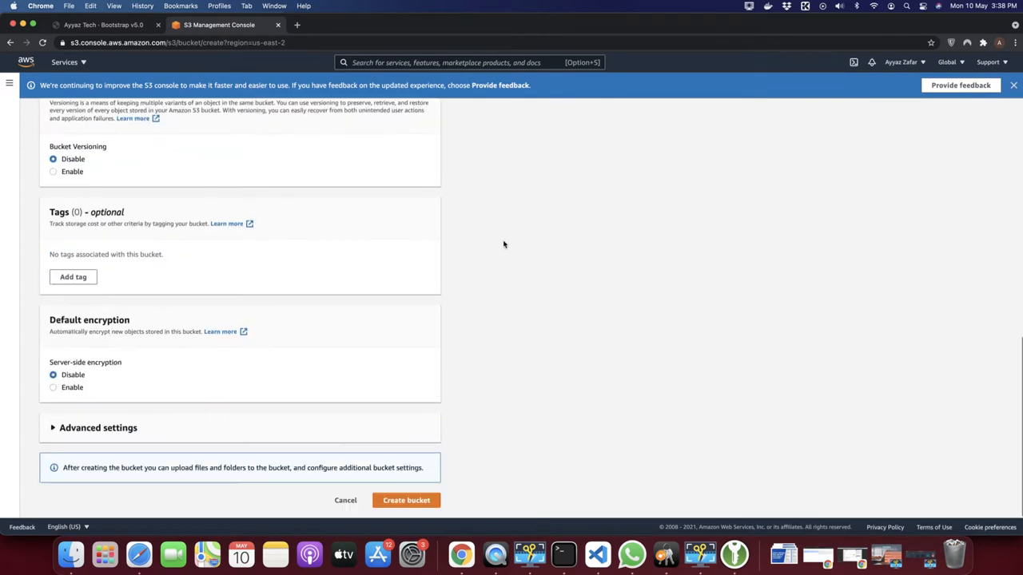
left_click(414, 504)
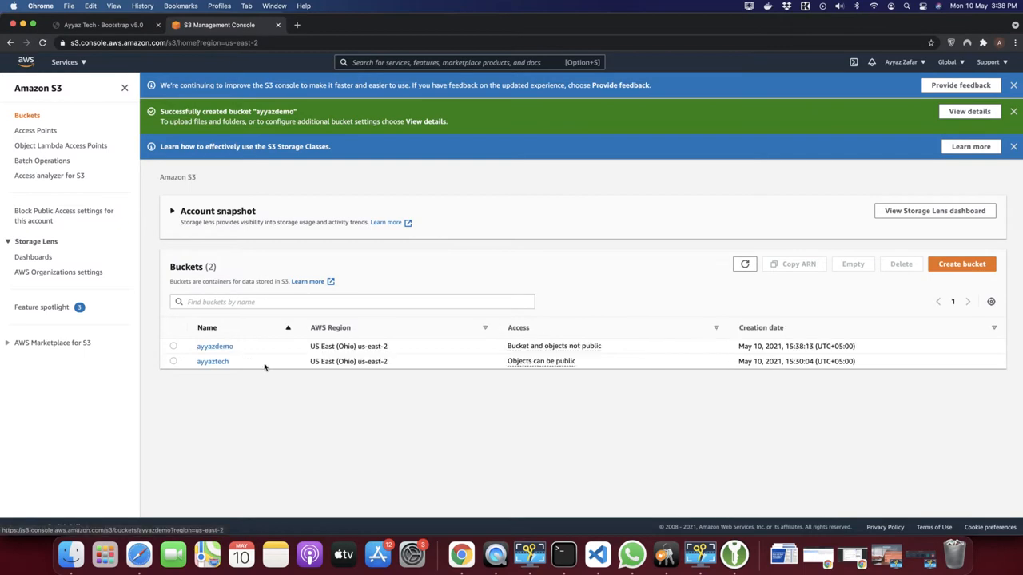
Step: Add index.html from the test folder to the ayyazdemo upload list
left_click(220, 348)
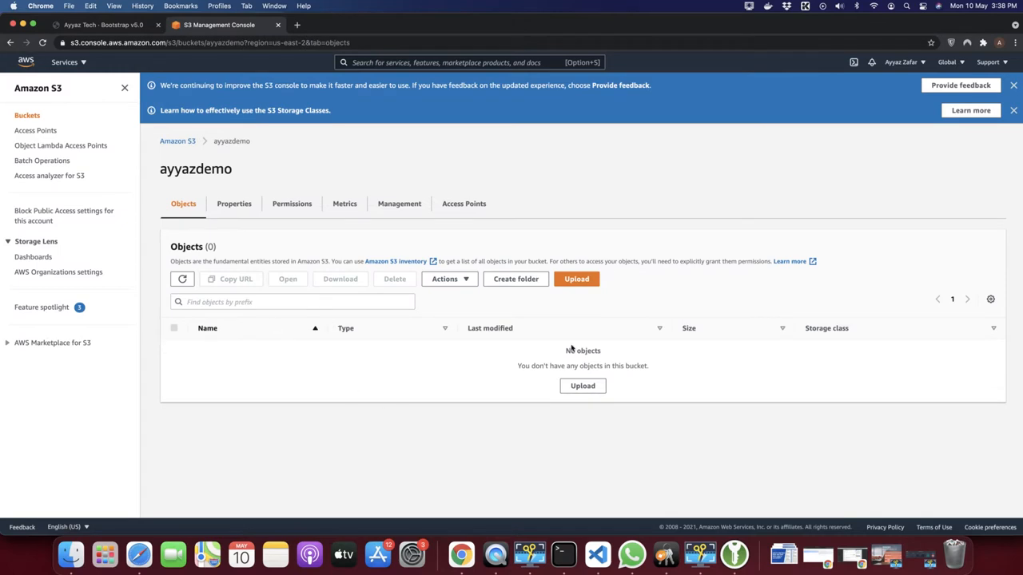
left_click(586, 390)
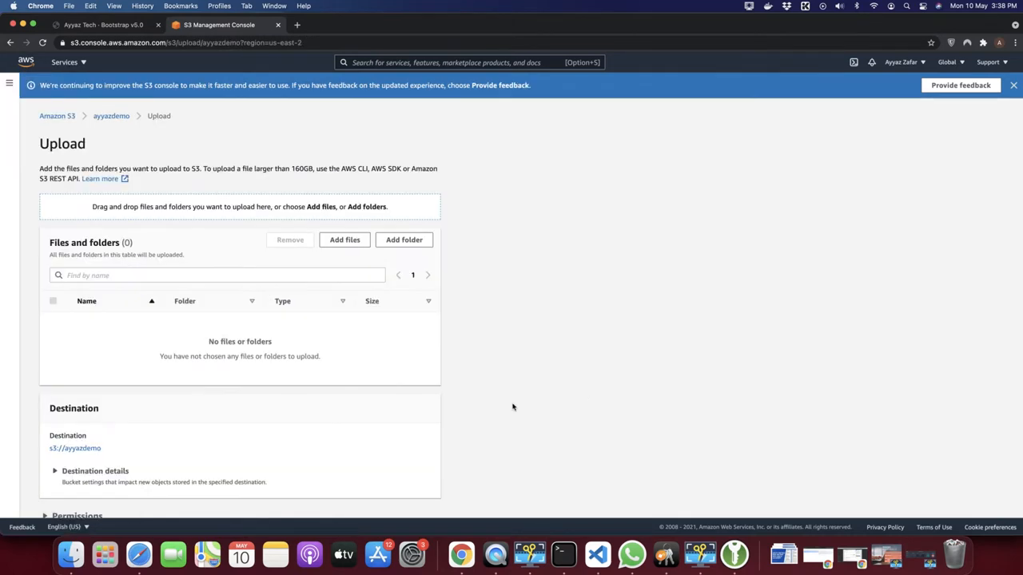
left_click(72, 557)
left_click(438, 443)
left_click(73, 552)
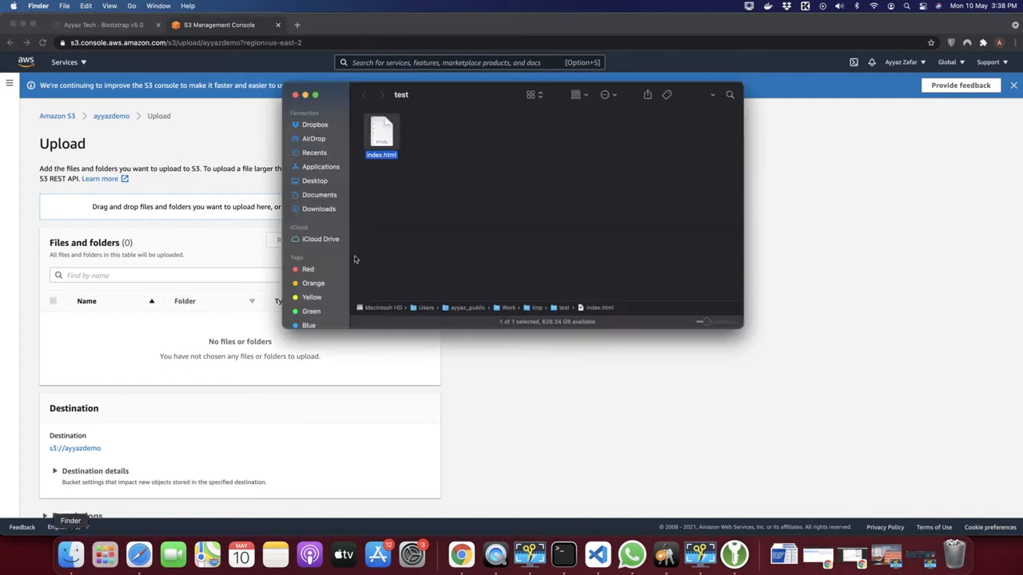
left_click_drag(389, 130, 148, 211)
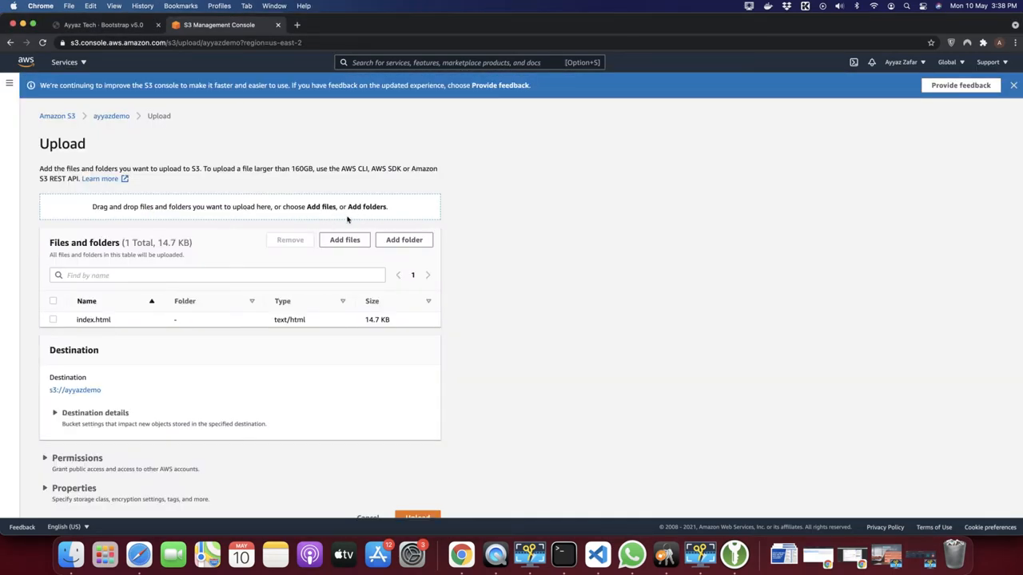
Step: Review the queued index.html details and upload it to the bucket
left_click_drag(70, 320, 412, 320)
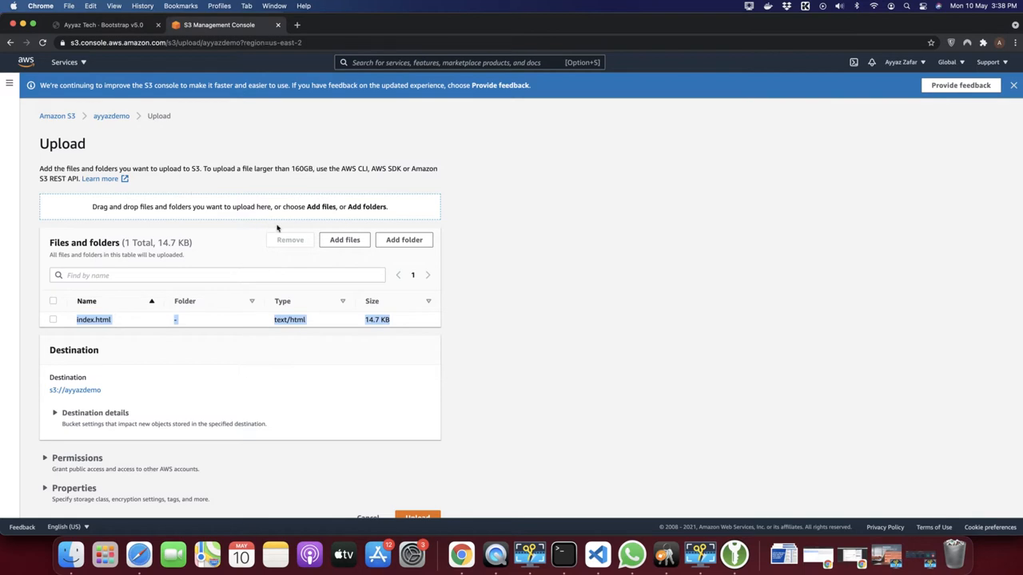
scroll(394, 308, "down", 1)
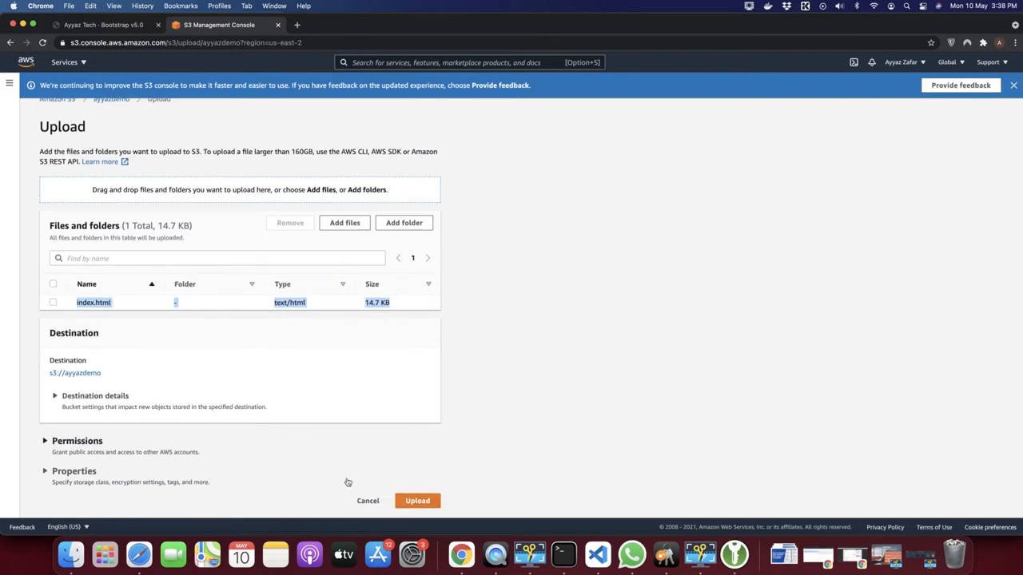
left_click(417, 501)
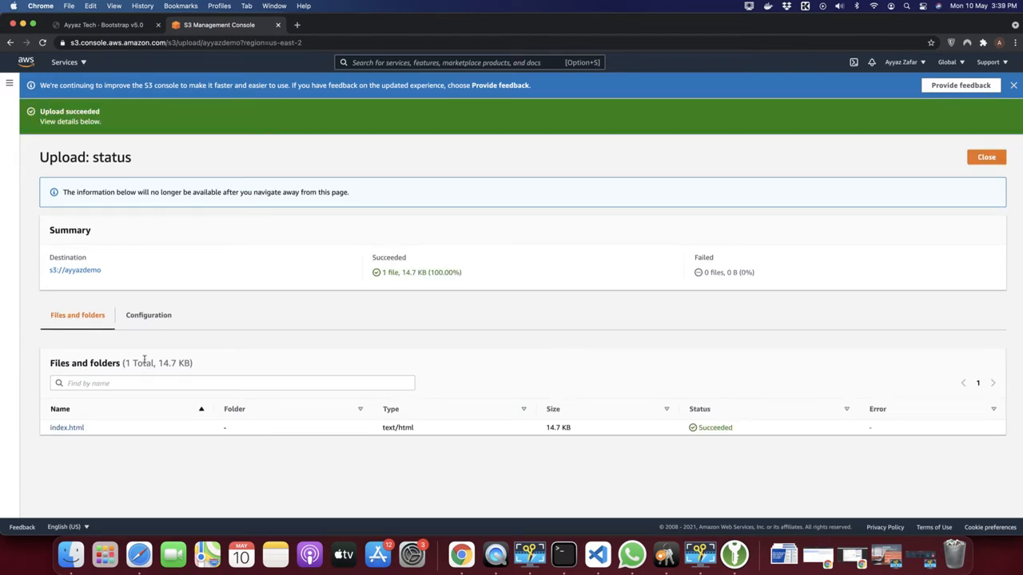
Step: View ayyazdemo's properties, noting Static website hosting is Disabled
left_click(80, 271)
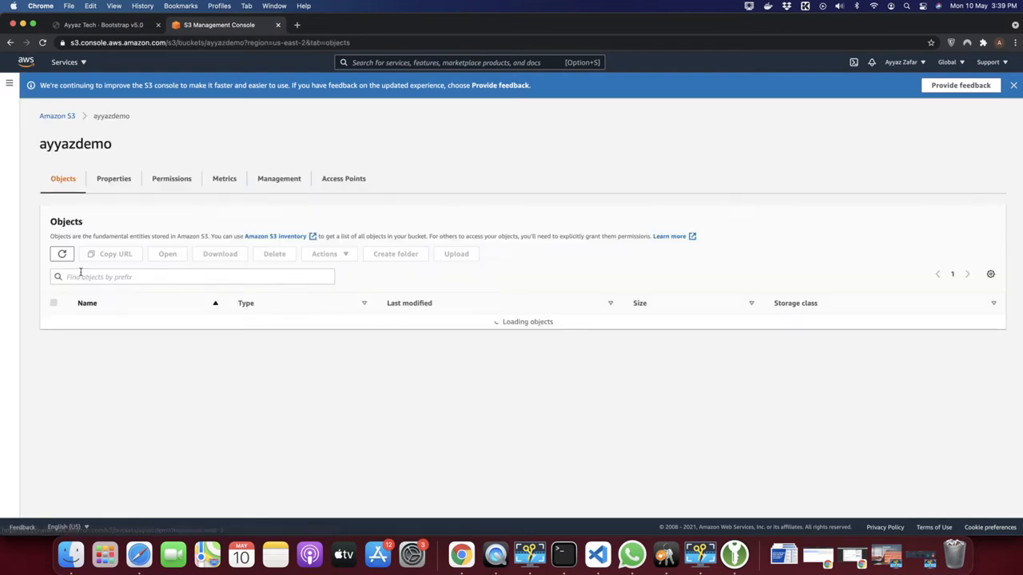
left_click(120, 184)
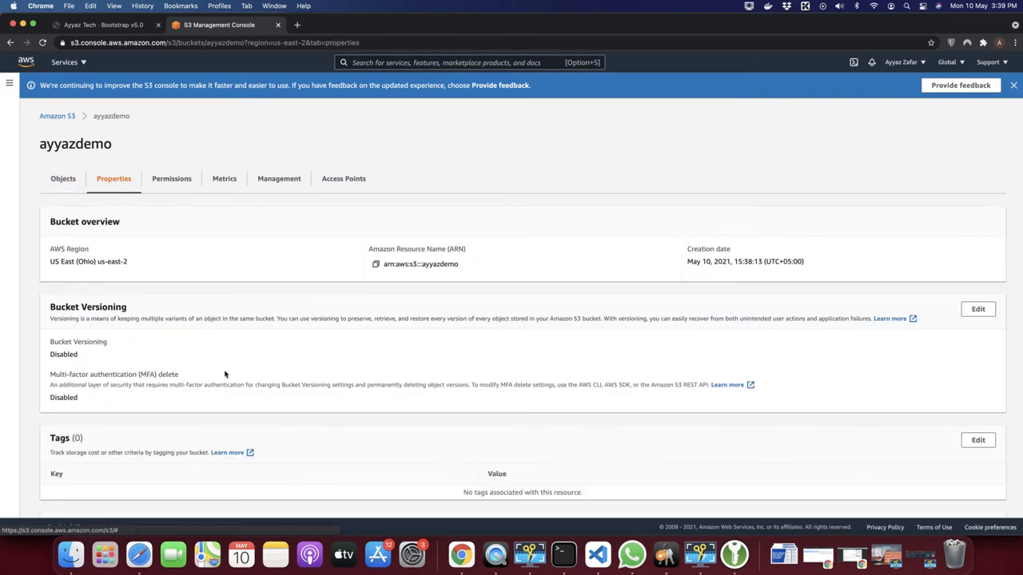
scroll(224, 371, "down", 3)
scroll(224, 374, "down", 5)
scroll(224, 374, "down", 5)
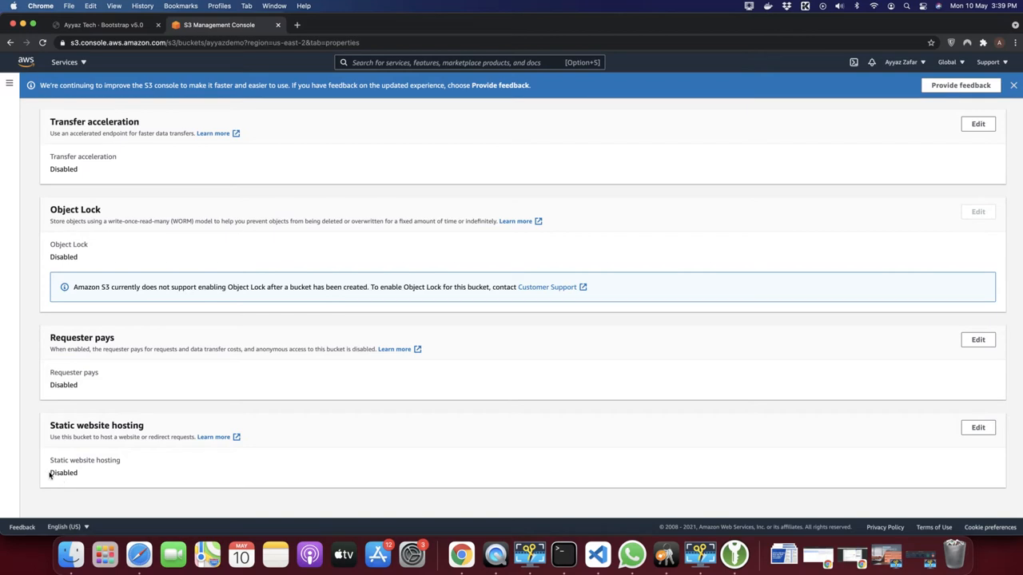
left_click_drag(50, 475, 113, 477)
left_click(174, 470)
Step: Enable static website hosting with index.html as the index document
left_click(978, 427)
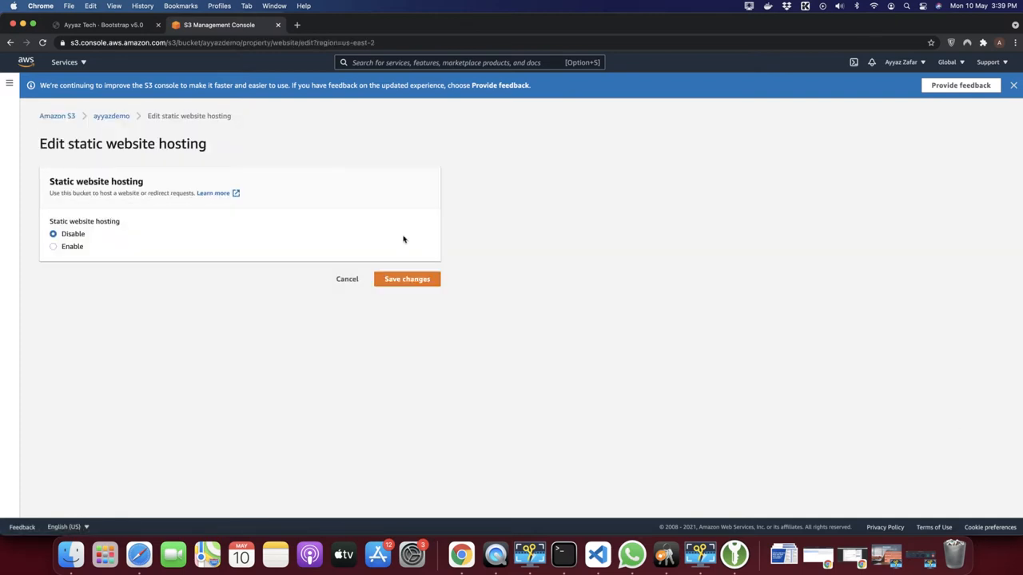
left_click(54, 248)
scroll(251, 293, "down", 1)
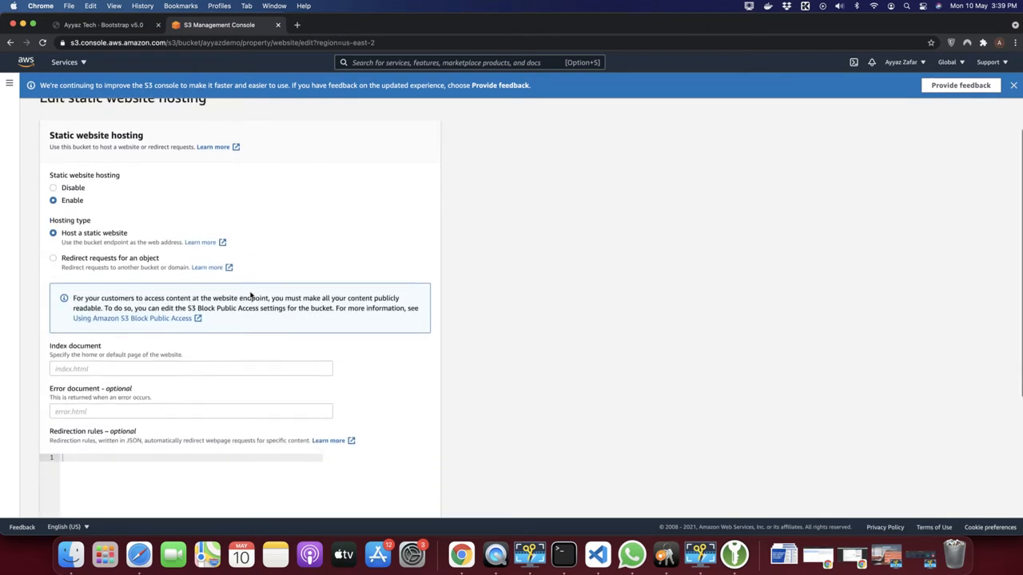
left_click(67, 363)
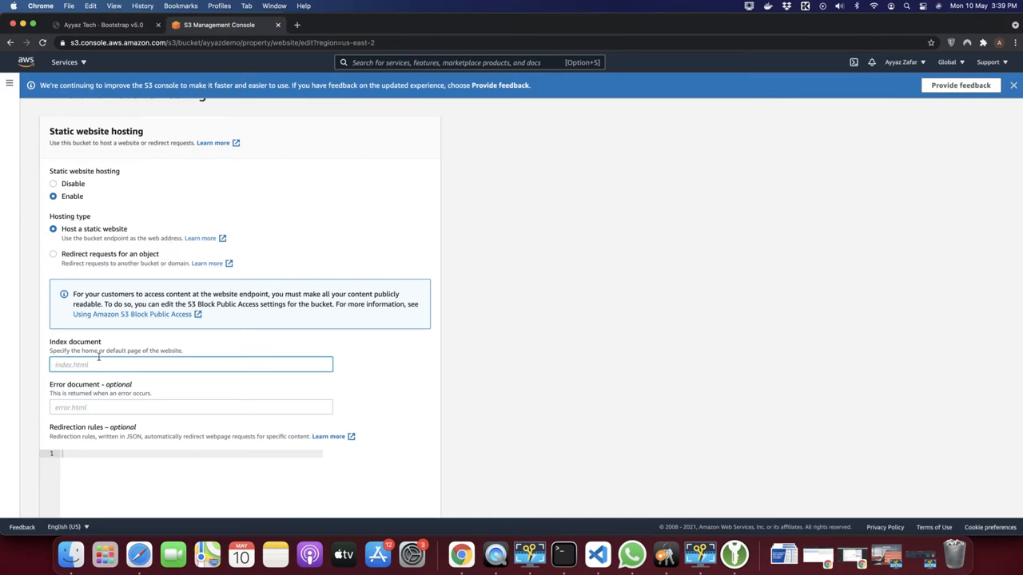
type("IND")
key("BackSpace")
key("BackSpace")
key("BackSpace")
scroll(233, 368, "down", 5)
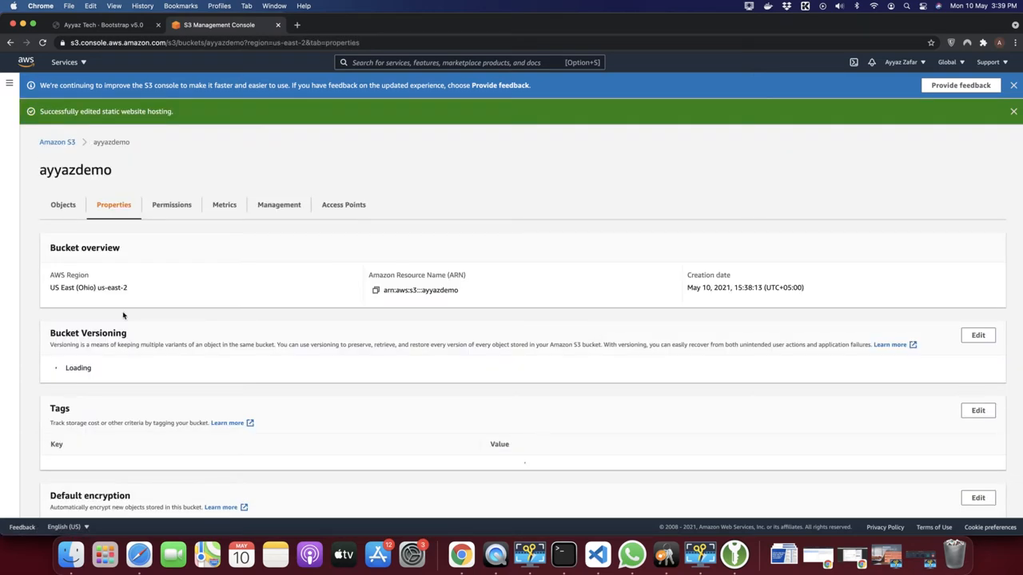
scroll(124, 316, "down", 15)
scroll(124, 316, "down", 1)
scroll(124, 316, "down", 2)
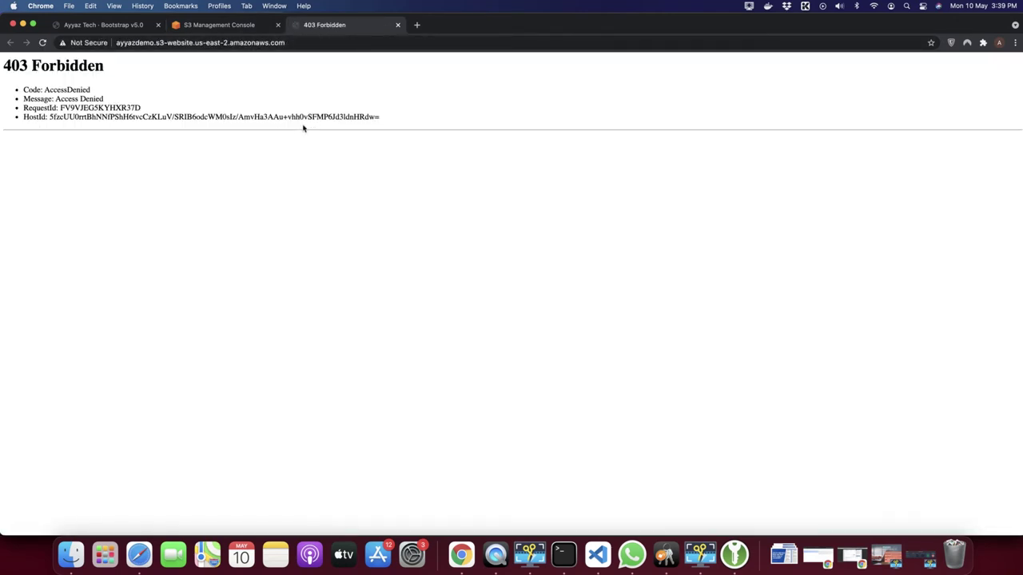
Step: Note the 403 Forbidden access-denied error returned by the website endpoint
left_click_drag(304, 128, 1, 69)
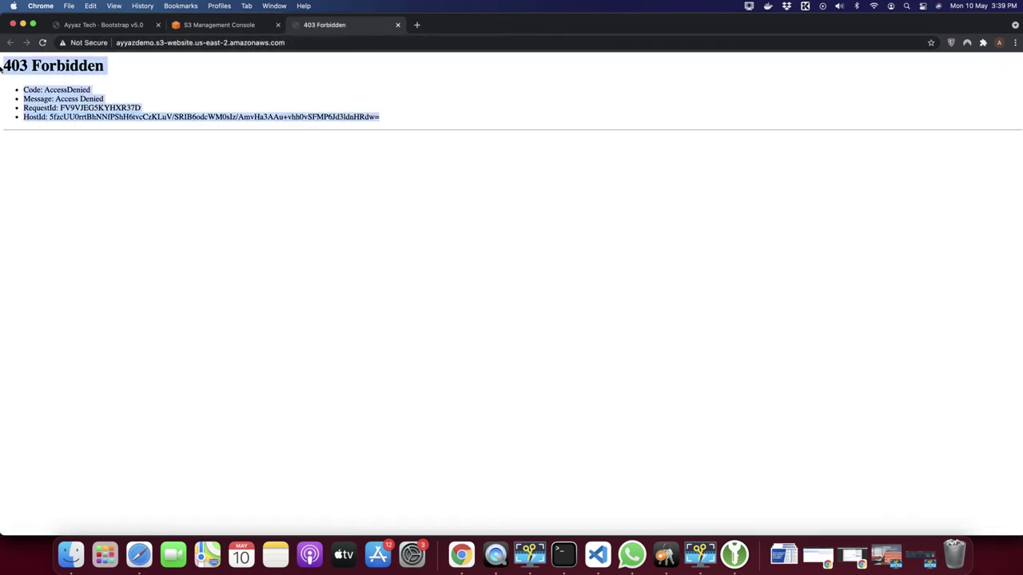
Step: Review the bucket's Block all public access setting on the Permissions page
left_click(197, 26)
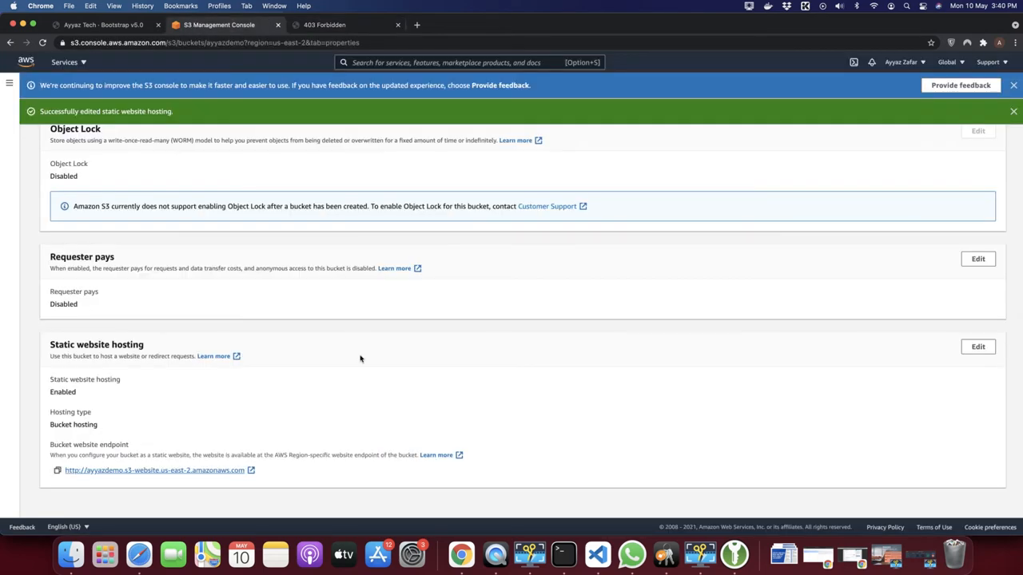
scroll(361, 359, "up", 10)
scroll(361, 359, "up", 10)
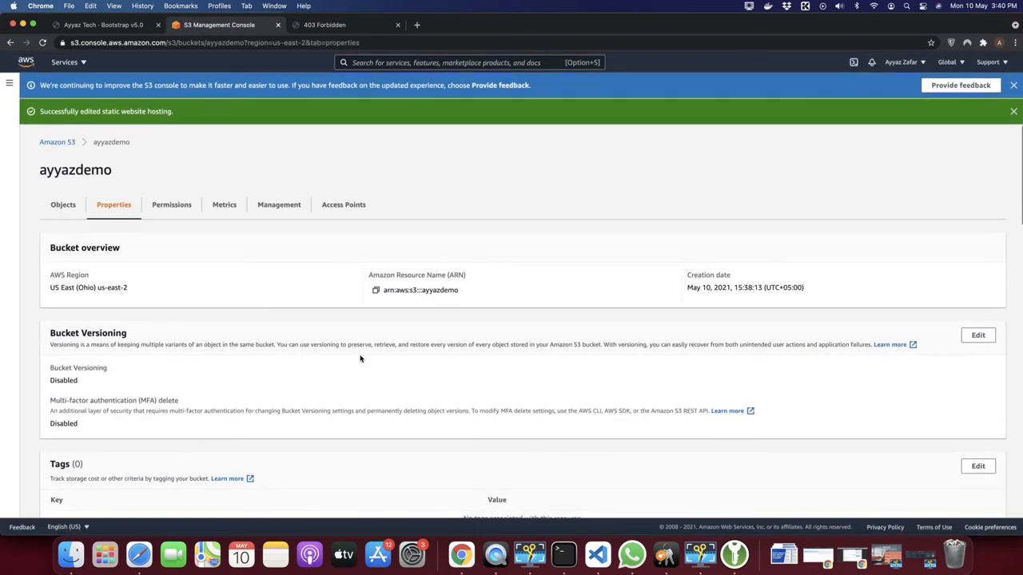
left_click(182, 209)
scroll(183, 211, "down", 5)
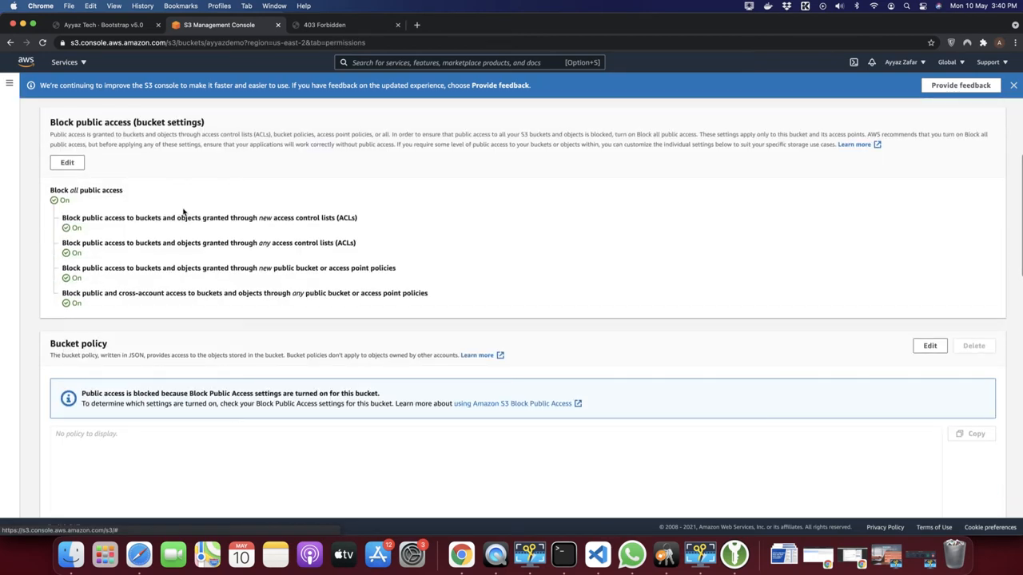
left_click_drag(50, 189, 137, 193)
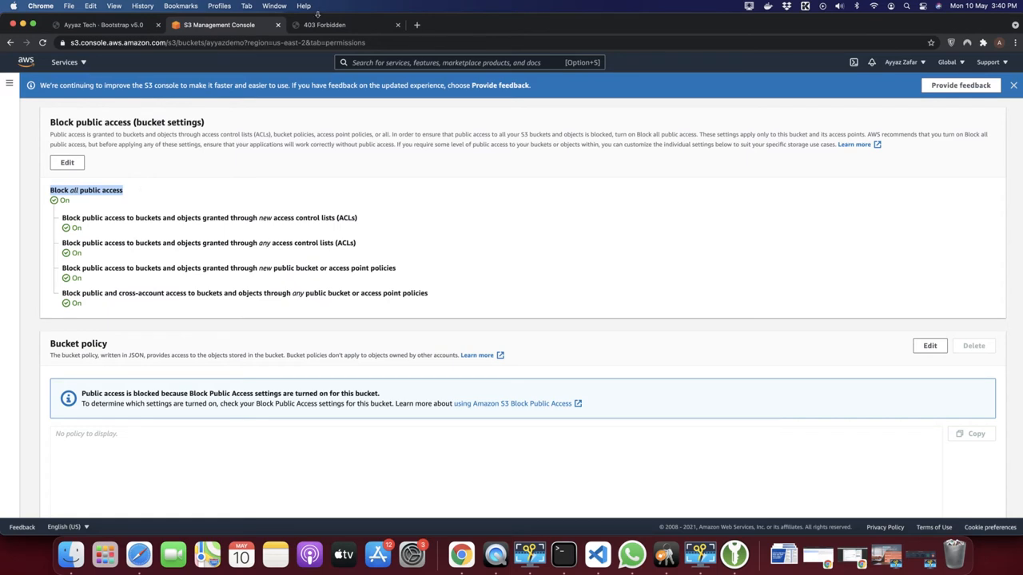
left_click(121, 171)
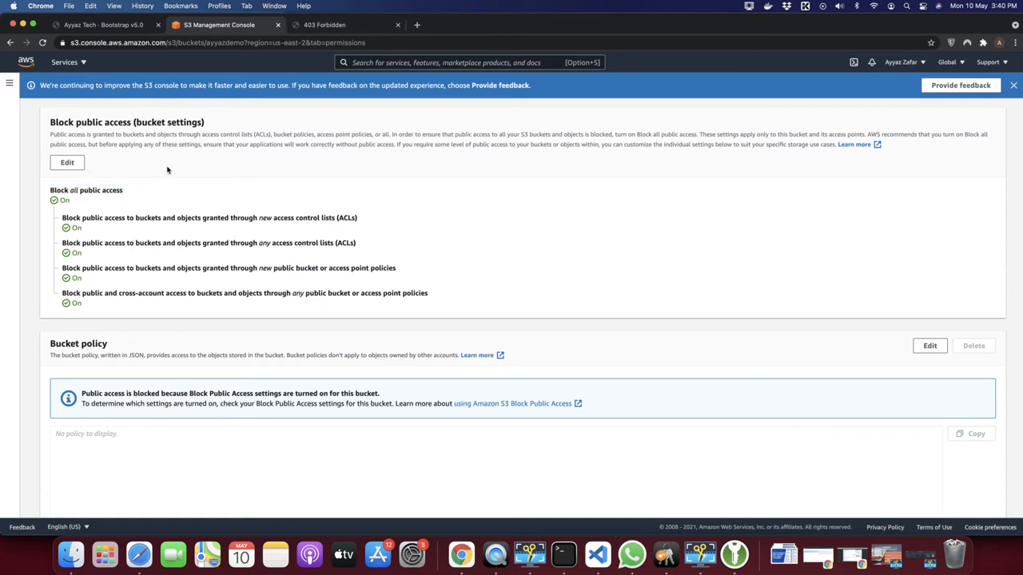
left_click(72, 165)
left_click(67, 163)
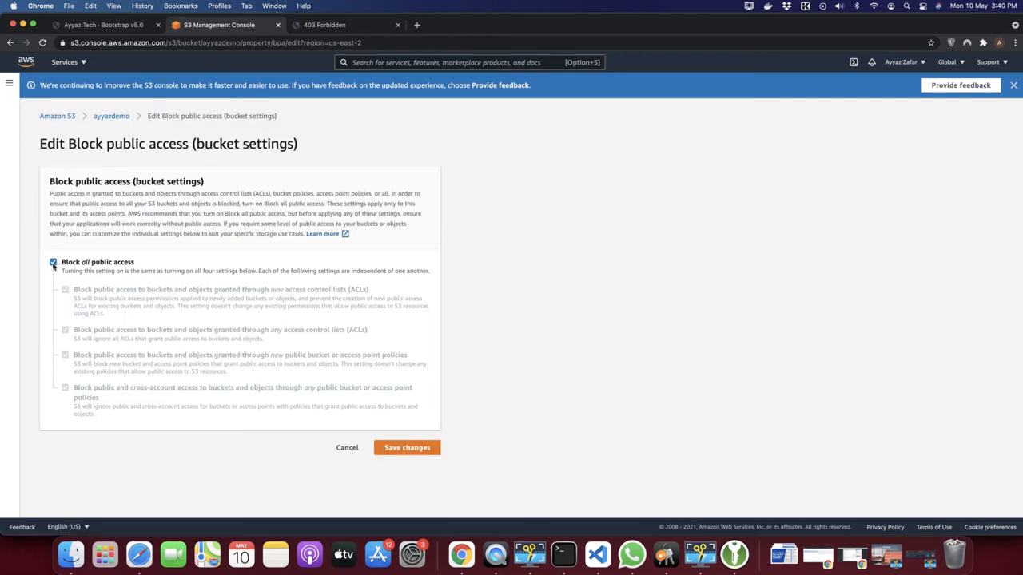
Step: Uncheck Block all public access, save and confirm with the word confirm
left_click(52, 263)
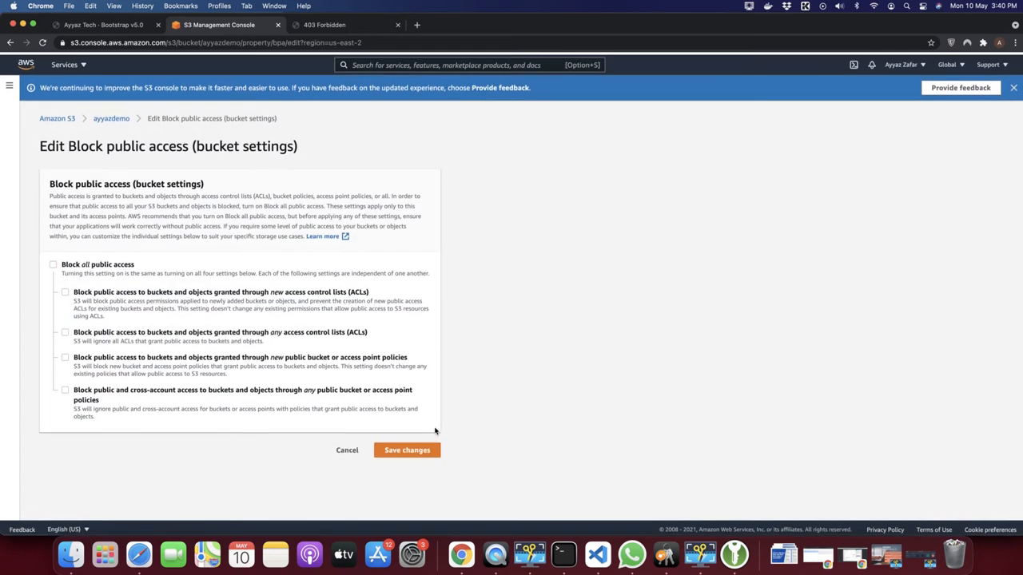
left_click(411, 450)
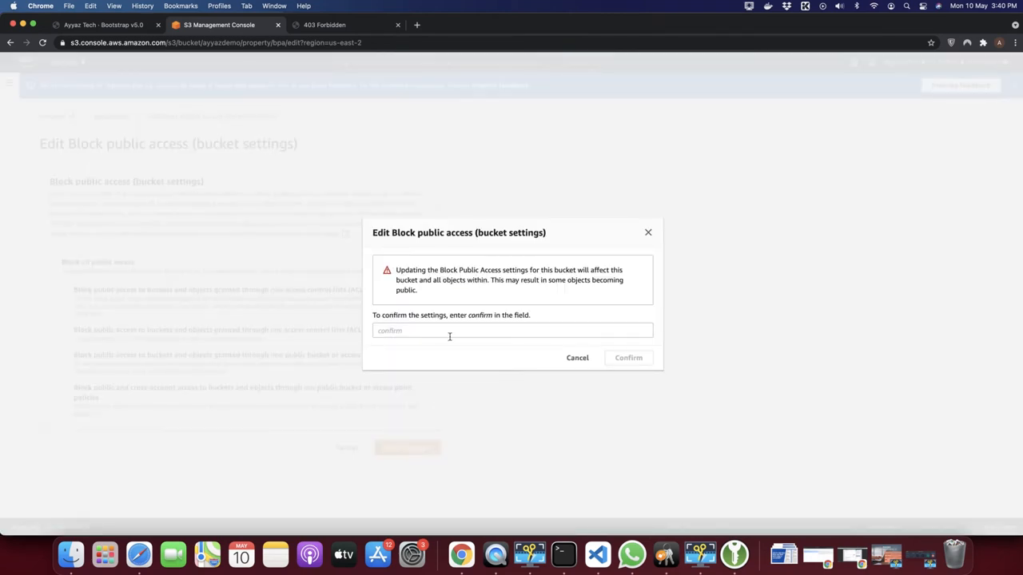
left_click(416, 334)
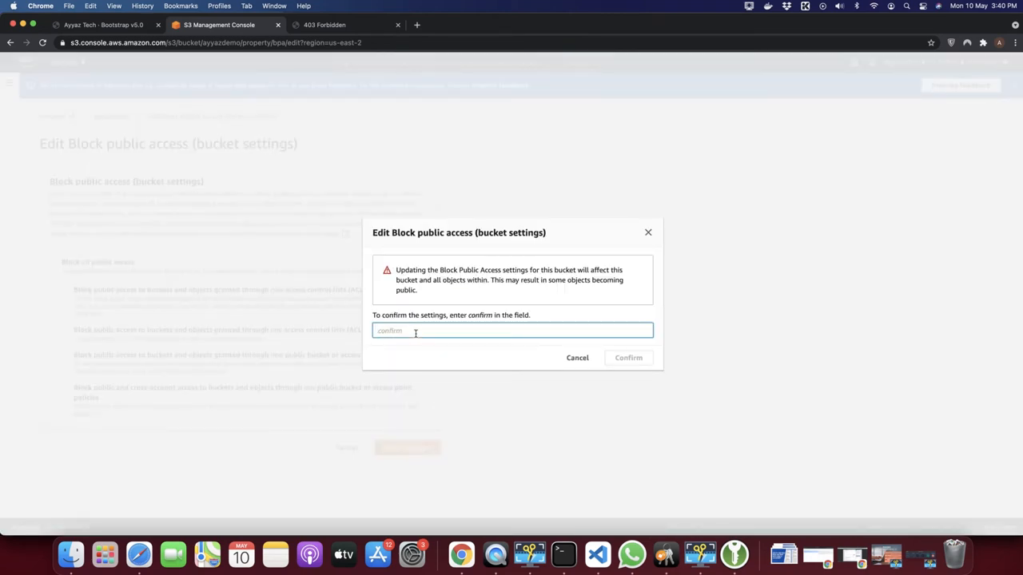
type("confirm")
left_click(631, 356)
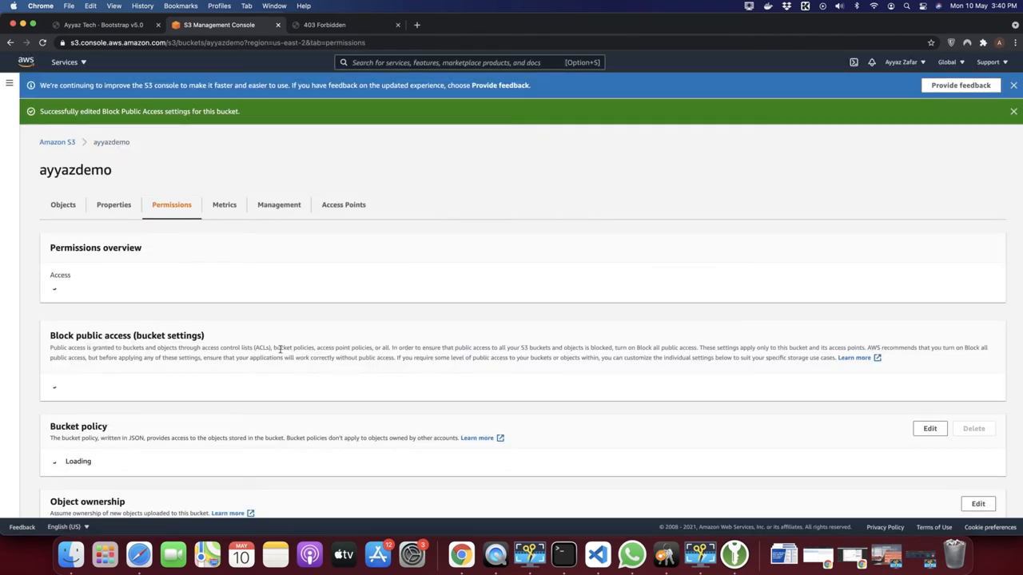
scroll(280, 353, "down", 5)
scroll(281, 352, "down", 3)
scroll(281, 352, "down", 1)
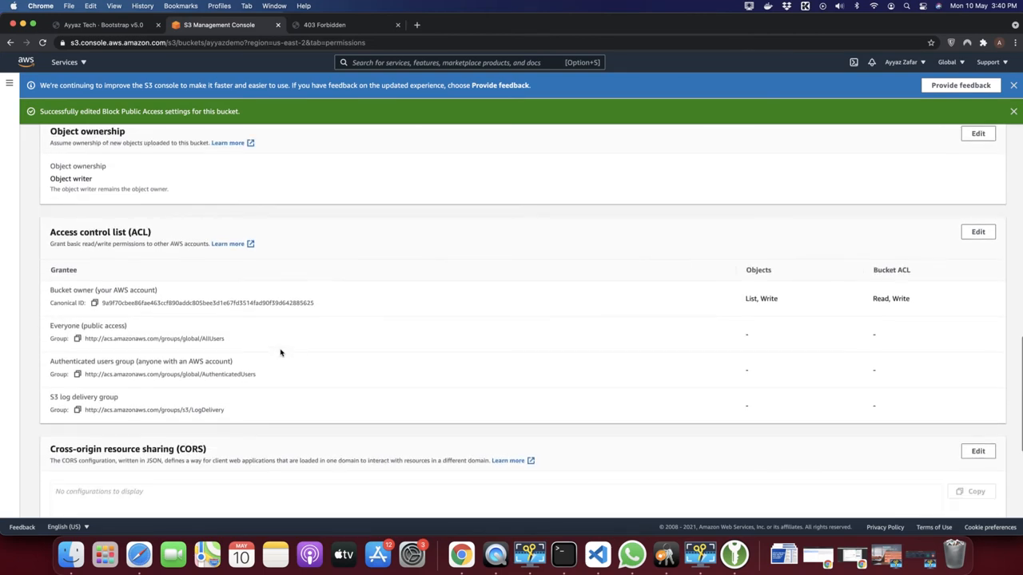
scroll(281, 352, "up", 10)
Step: Reload the still-forbidden endpoint, then browse the bucket's permissions, properties and objects list
left_click(338, 25)
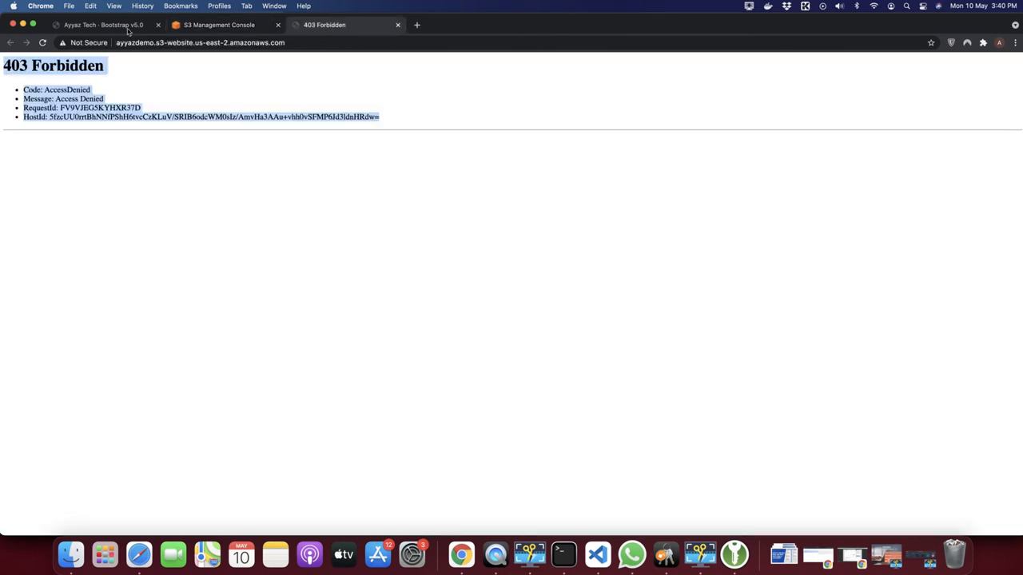
left_click(44, 42)
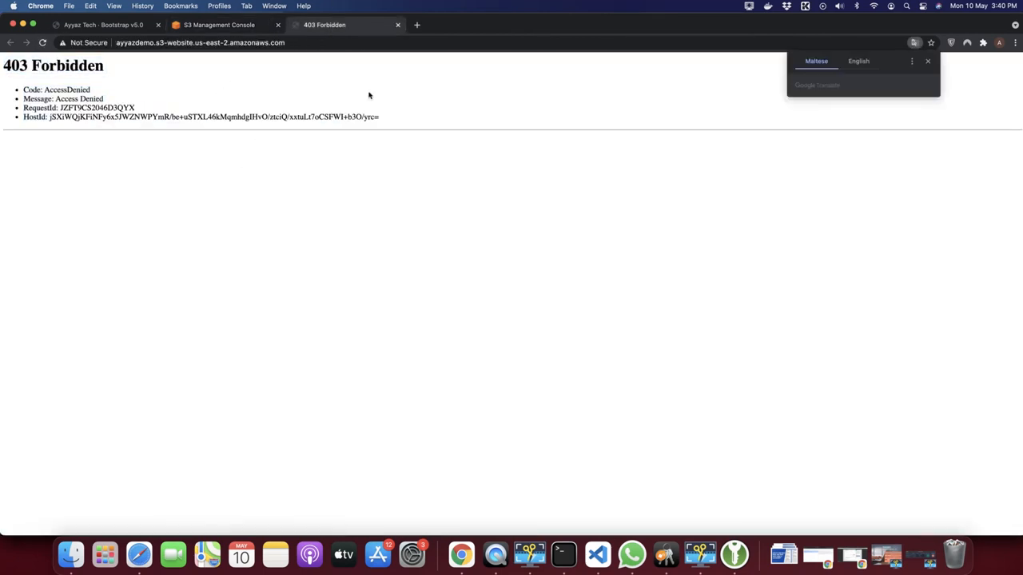
left_click(224, 30)
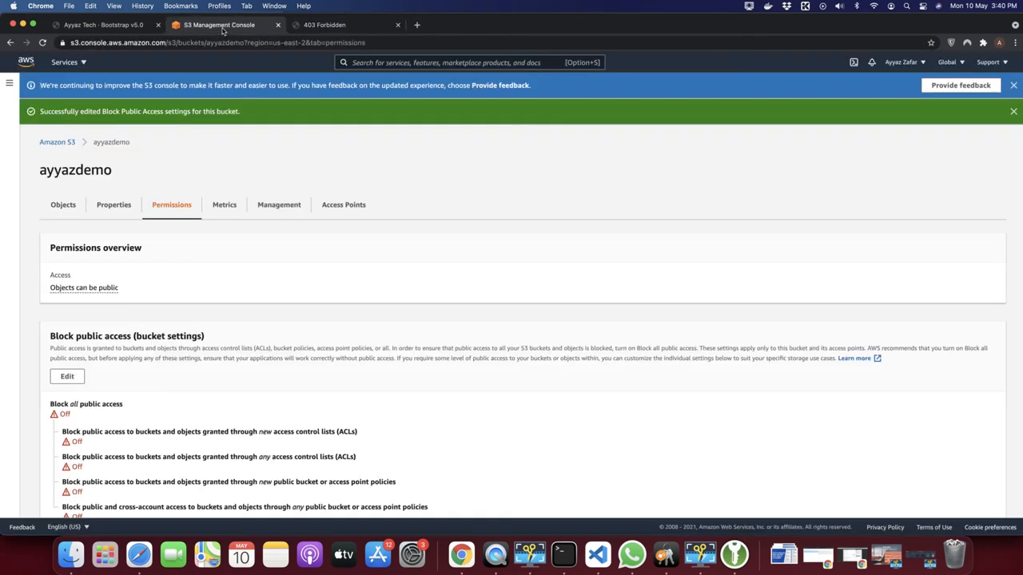
scroll(249, 499, "down", 5)
scroll(250, 499, "up", 1)
scroll(249, 499, "up", 3)
scroll(249, 498, "up", 1)
scroll(250, 499, "down", 2)
scroll(250, 499, "down", 3)
scroll(249, 499, "down", 2)
scroll(249, 498, "down", 2)
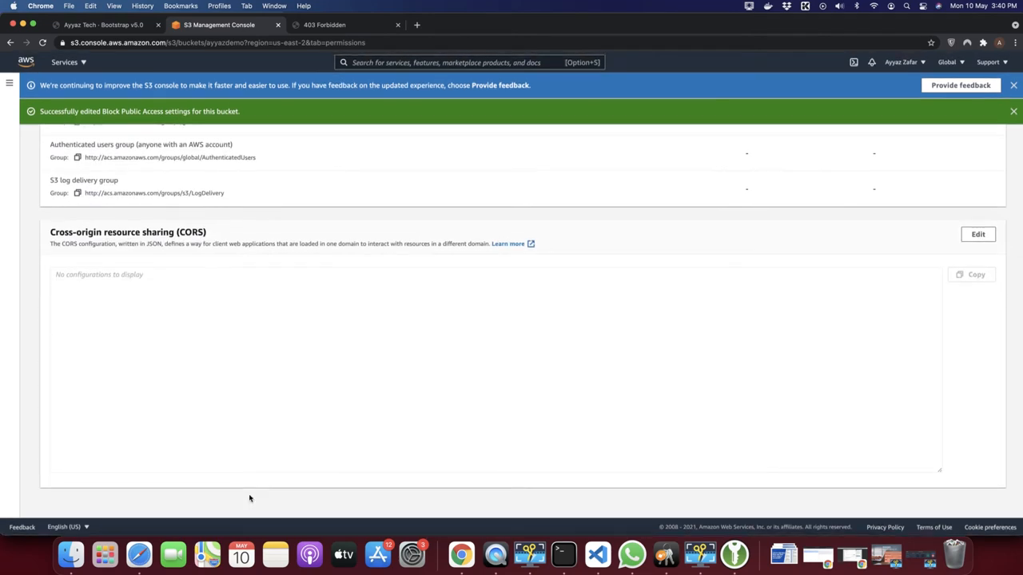
scroll(249, 497, "up", 2)
scroll(249, 495, "up", 15)
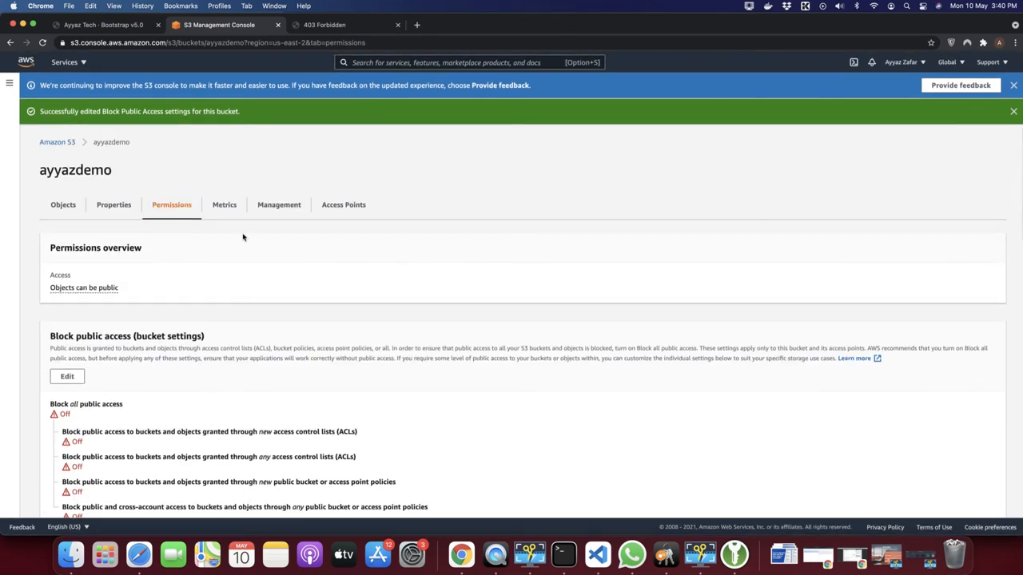
left_click(120, 204)
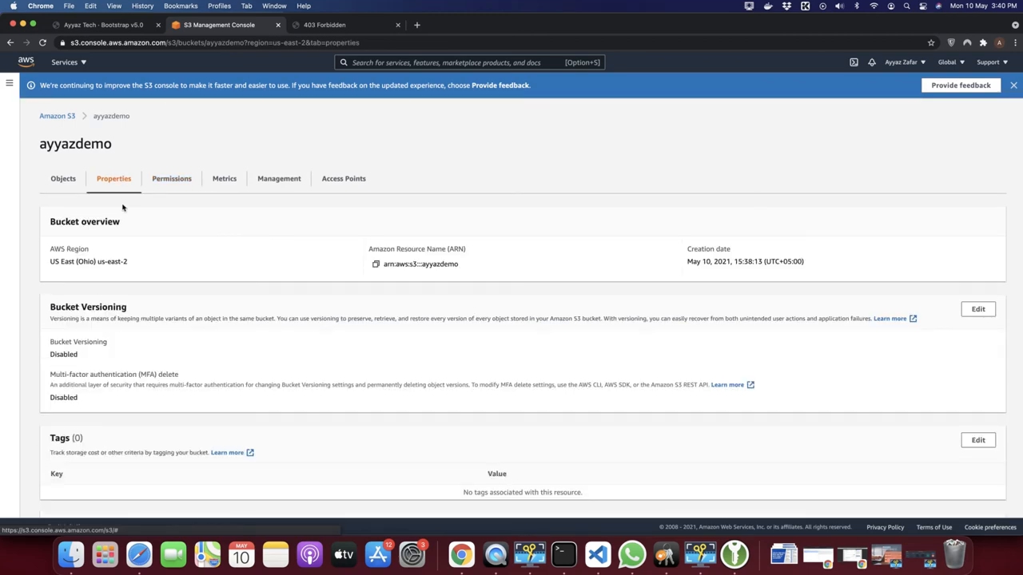
scroll(217, 364, "down", 3)
scroll(218, 364, "down", 2)
scroll(218, 364, "up", 5)
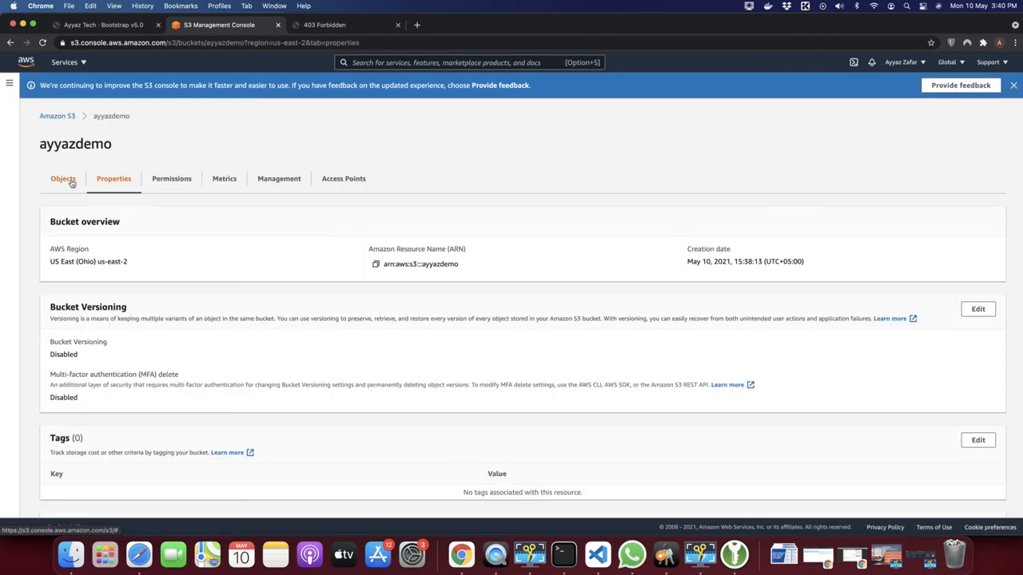
scroll(187, 341, "down", 5)
scroll(187, 340, "down", 2)
scroll(187, 340, "down", 2)
scroll(187, 341, "down", 3)
scroll(187, 340, "down", 3)
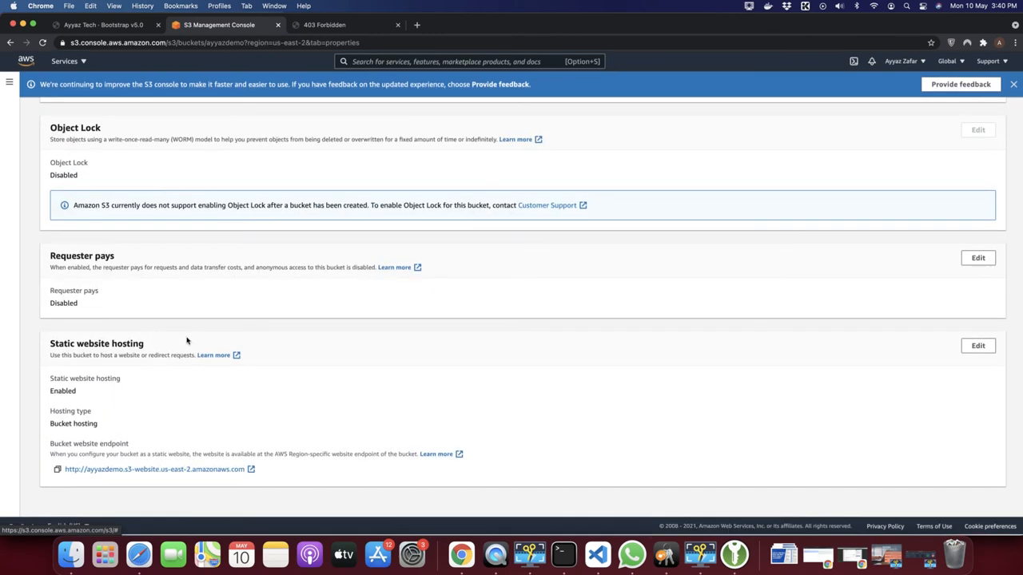
scroll(187, 341, "up", 15)
left_click(58, 182)
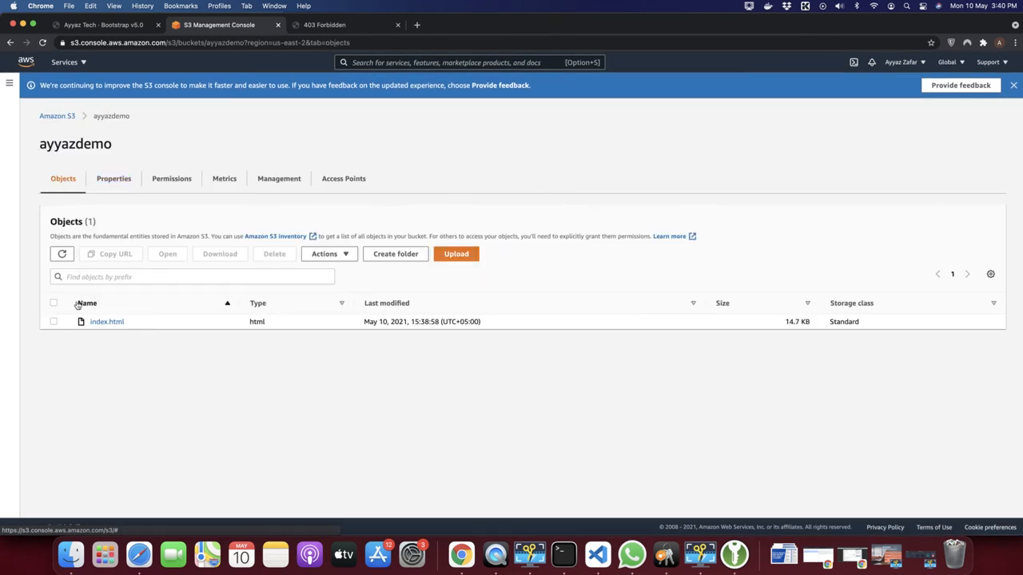
Step: Review index.html's ACL grantees: Object owner, Everyone, Authenticated users
left_click(112, 323)
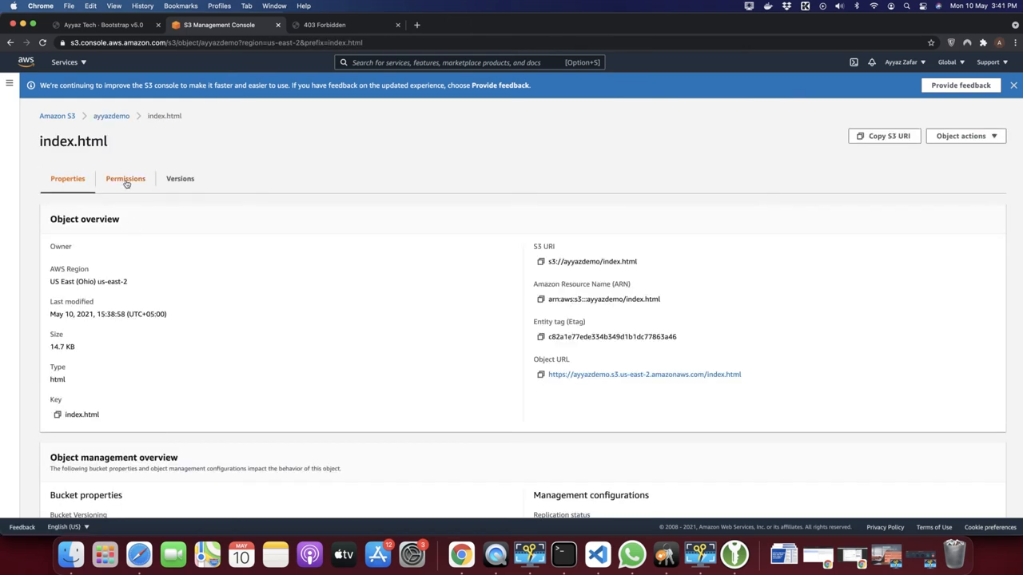
left_click(125, 181)
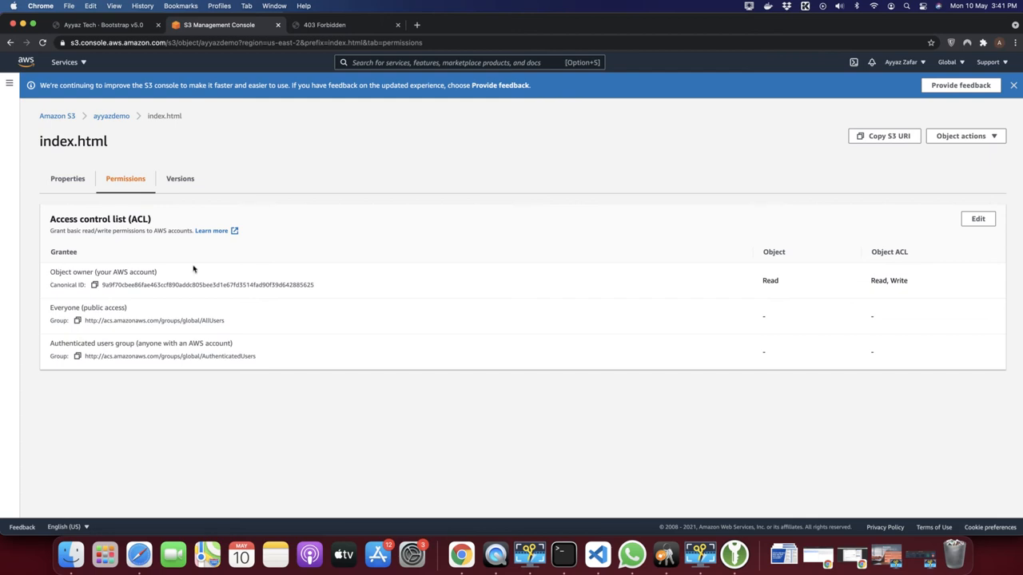
left_click_drag(54, 273, 83, 277)
double_click(52, 309)
double_click(58, 345)
double_click(770, 281)
left_click_drag(49, 276, 104, 273)
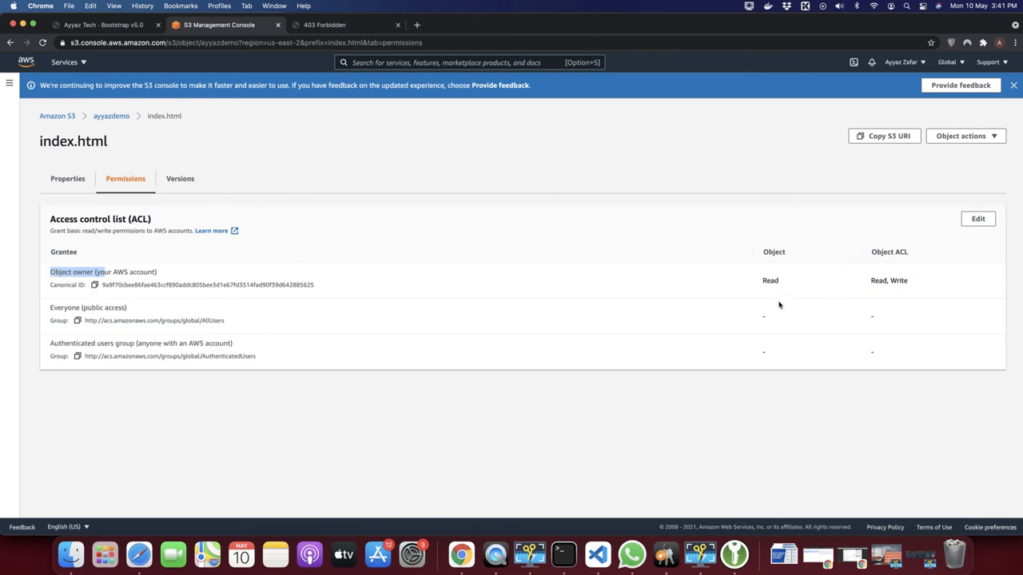
left_click(755, 319)
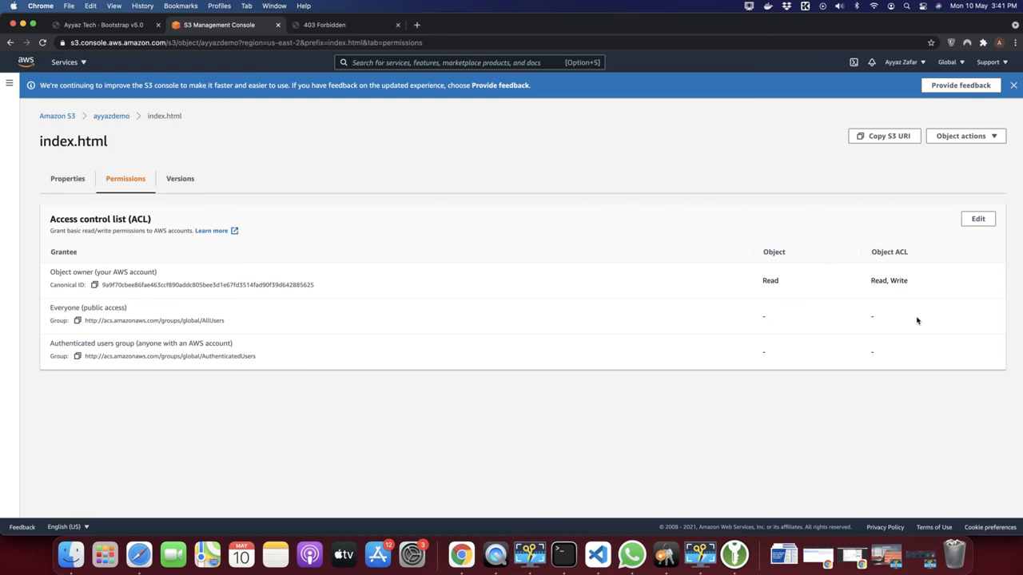
Step: Grant Everyone public read on index.html, acknowledge the warning and save
left_click(979, 219)
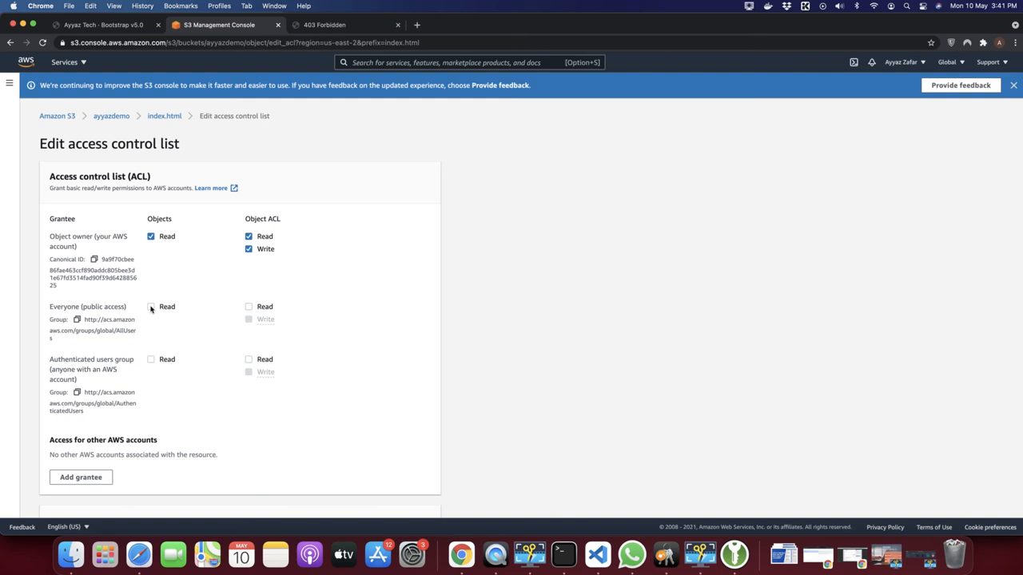
left_click(151, 308)
scroll(411, 390, "down", 4)
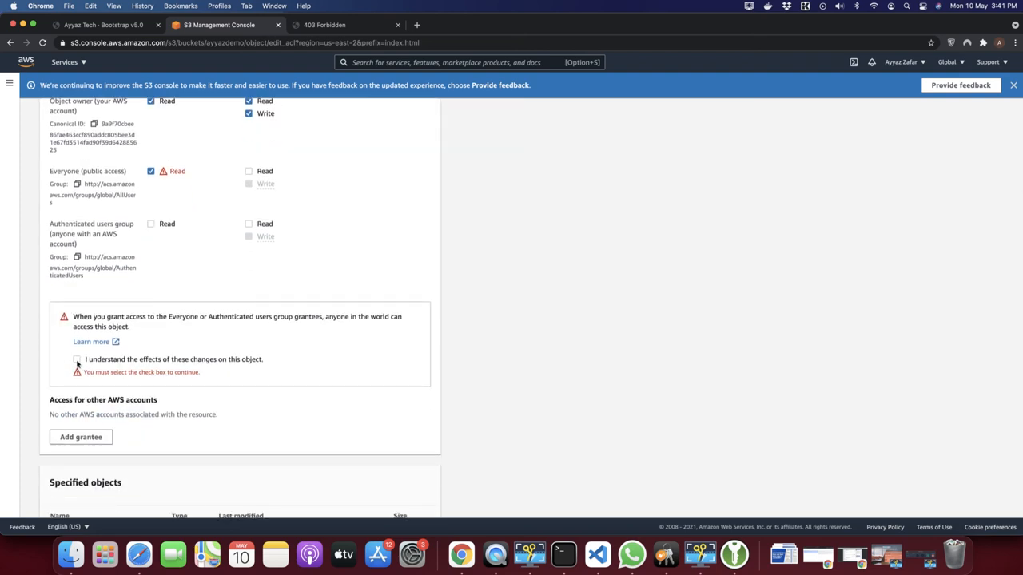
left_click(77, 359)
scroll(183, 445, "down", 3)
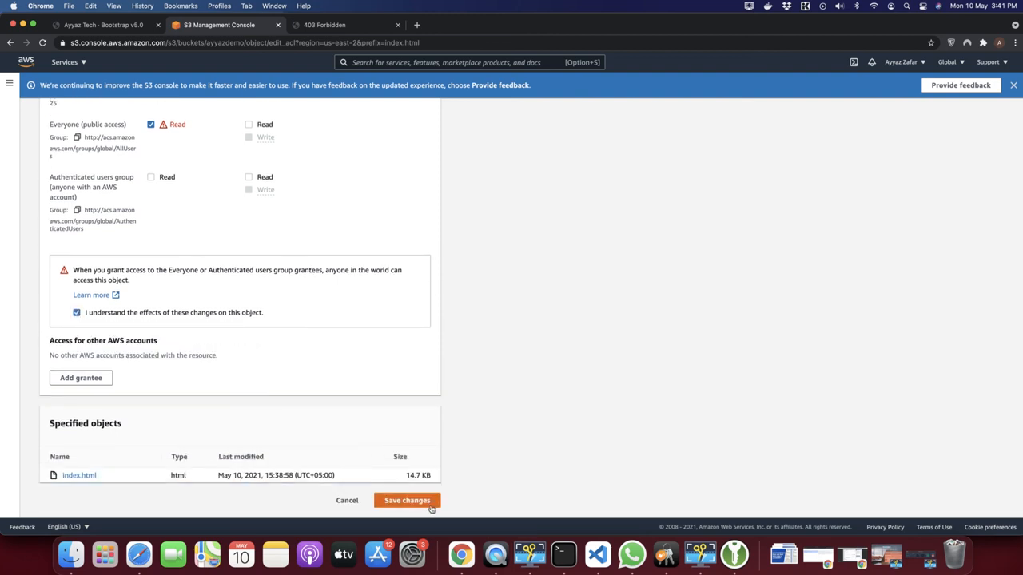
left_click(407, 500)
Step: Reload the ayyazdemo website endpoint so the Ayyaz Tech pricing page replaces 403 Forbidden
left_click(319, 25)
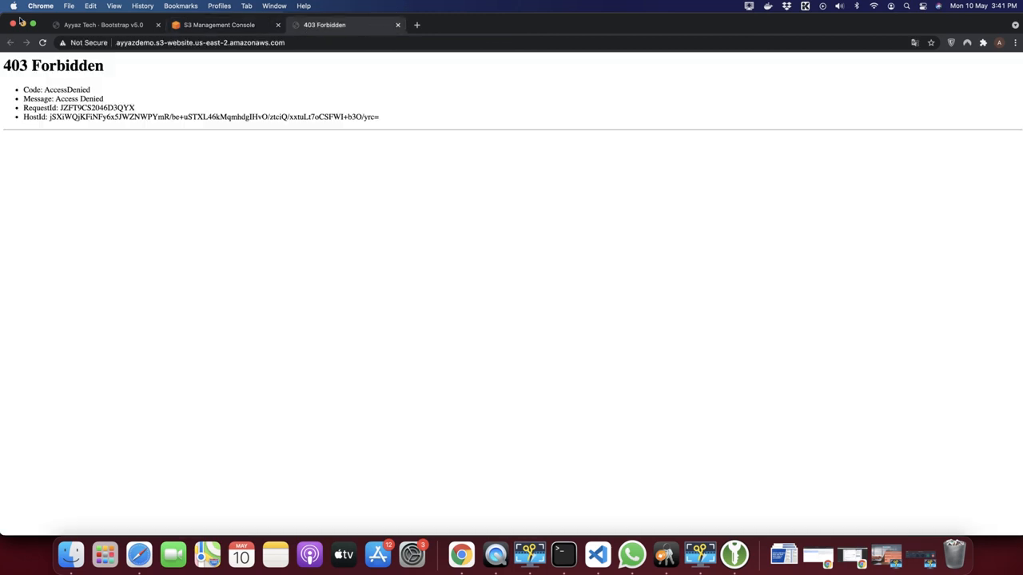
left_click(42, 44)
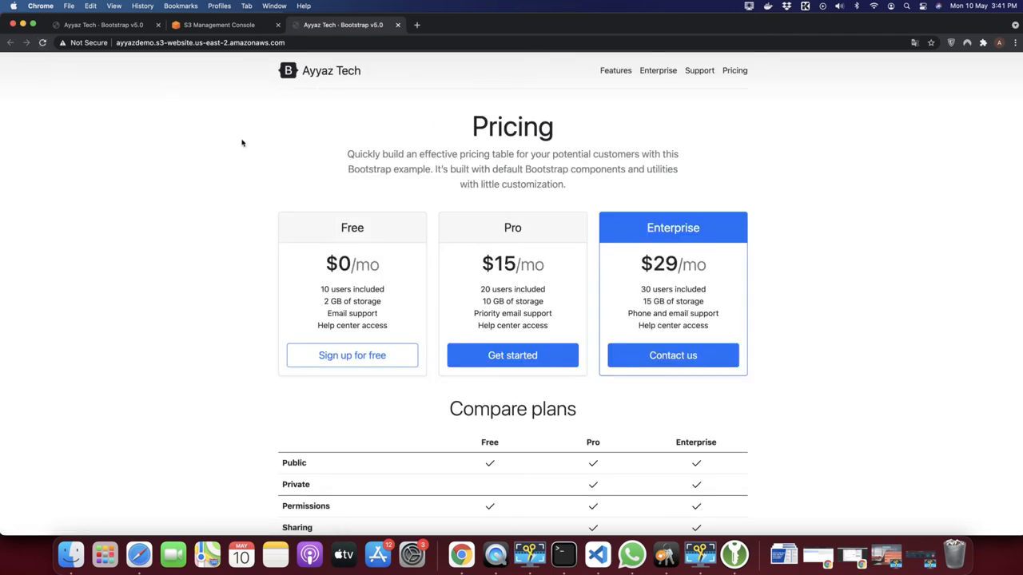
scroll(258, 200, "down", 5)
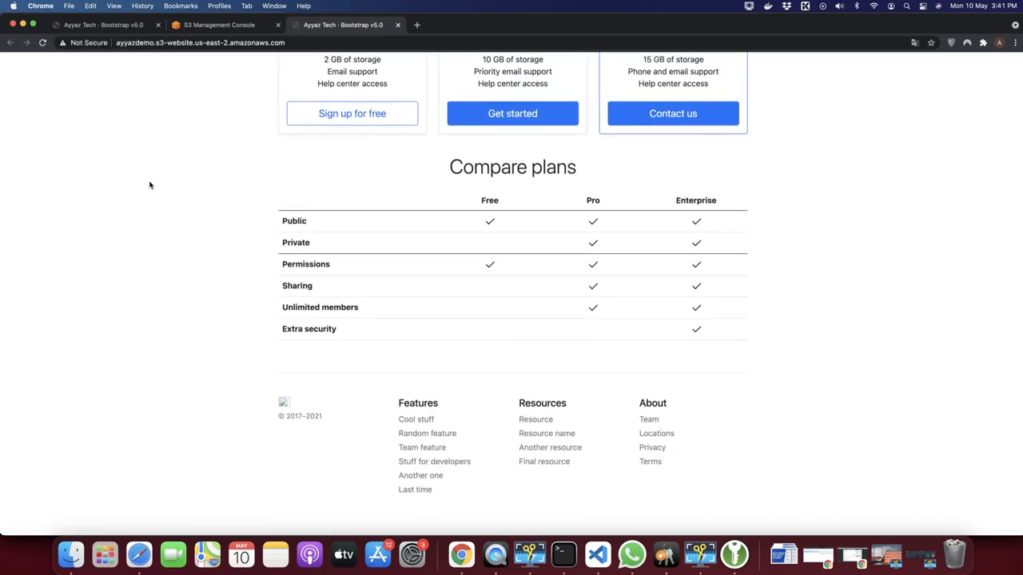
scroll(149, 185, "up", 5)
Step: Review the endpoint address (bucket name and domain ending) and return to the live page
left_click(298, 44)
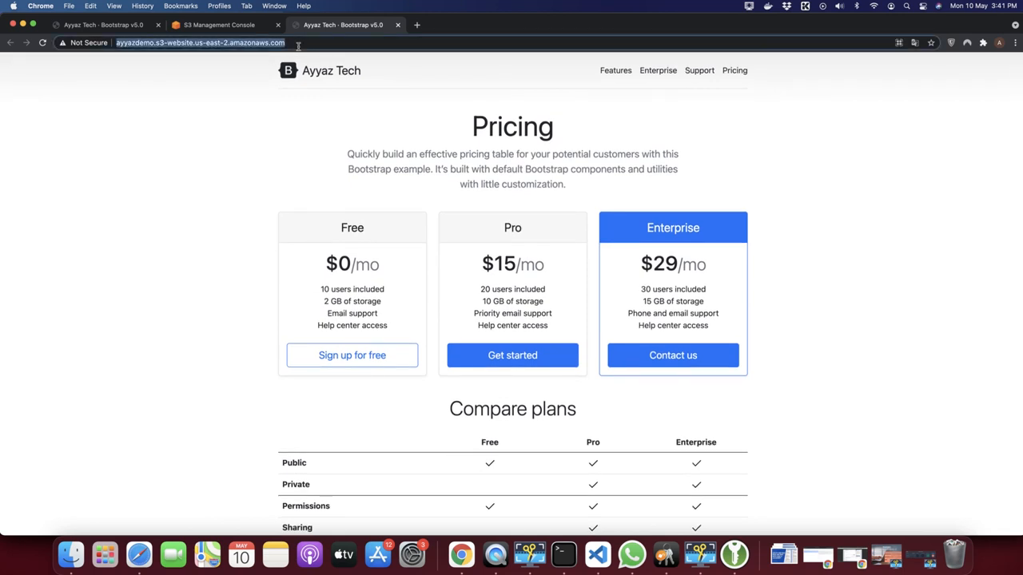
double_click(120, 43)
double_click(311, 43)
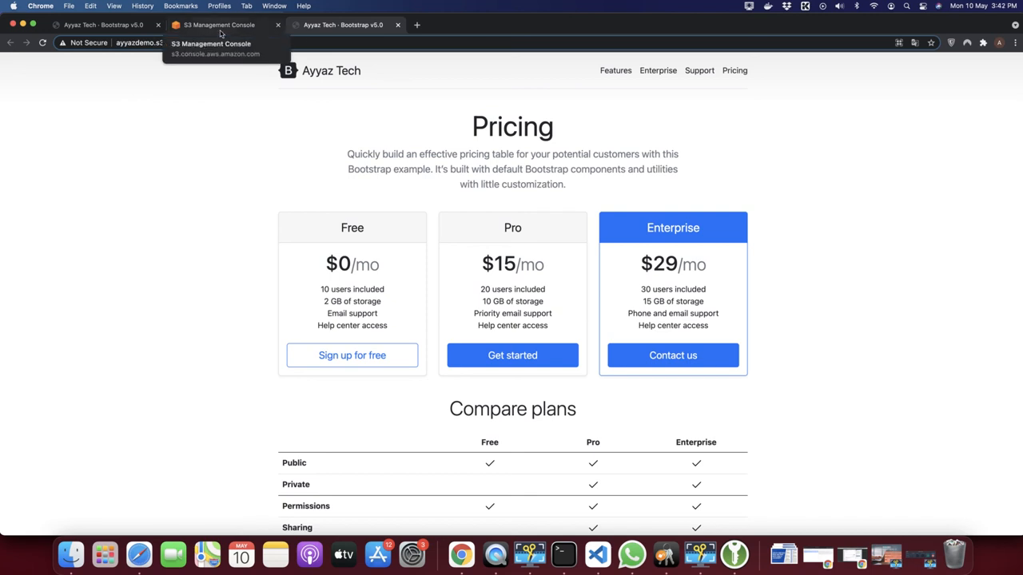
left_click(174, 149)
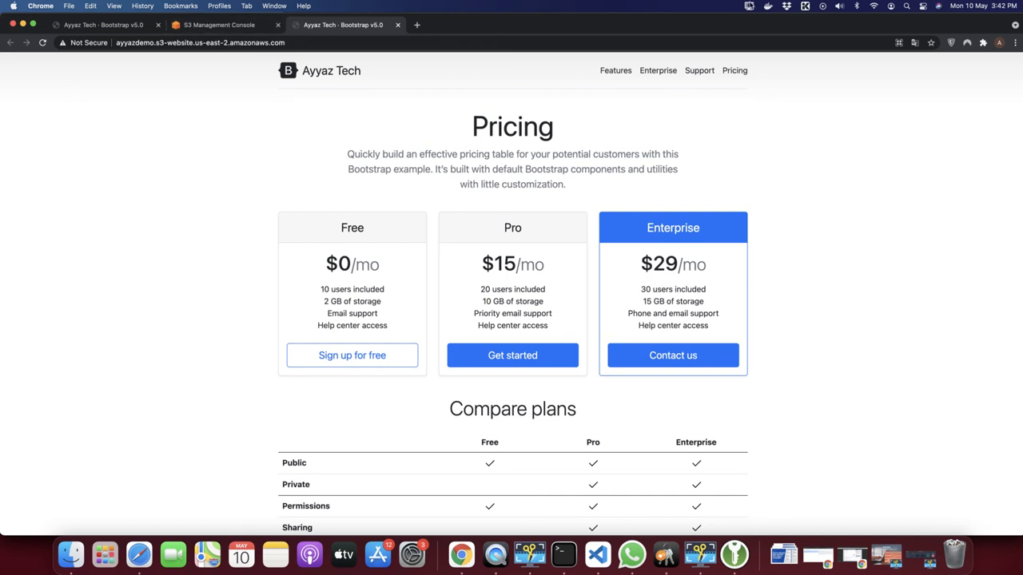
left_click(749, 7)
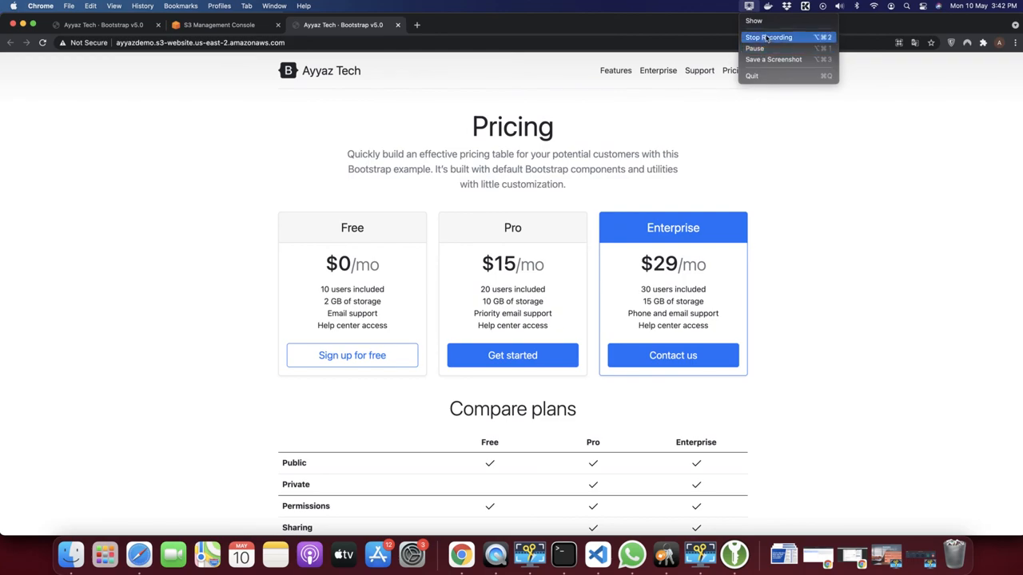